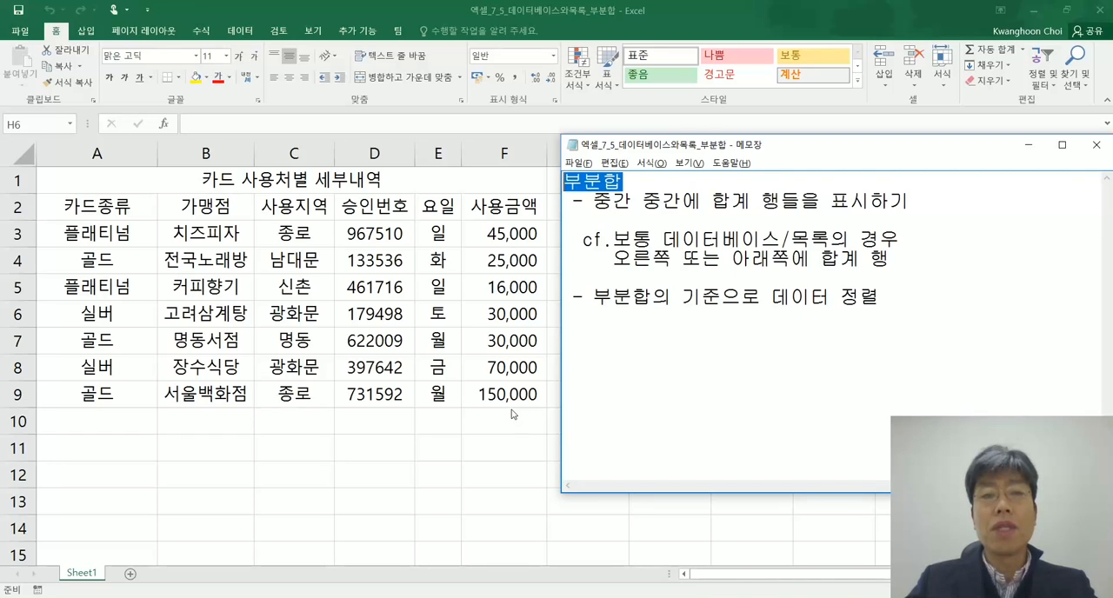
# Review the Notepad notes on subtotals, covering intermediate total rows and sorting the data by the subtotal criterion
pyautogui.moveTo(896, 258); pyautogui.dragTo(563, 235)
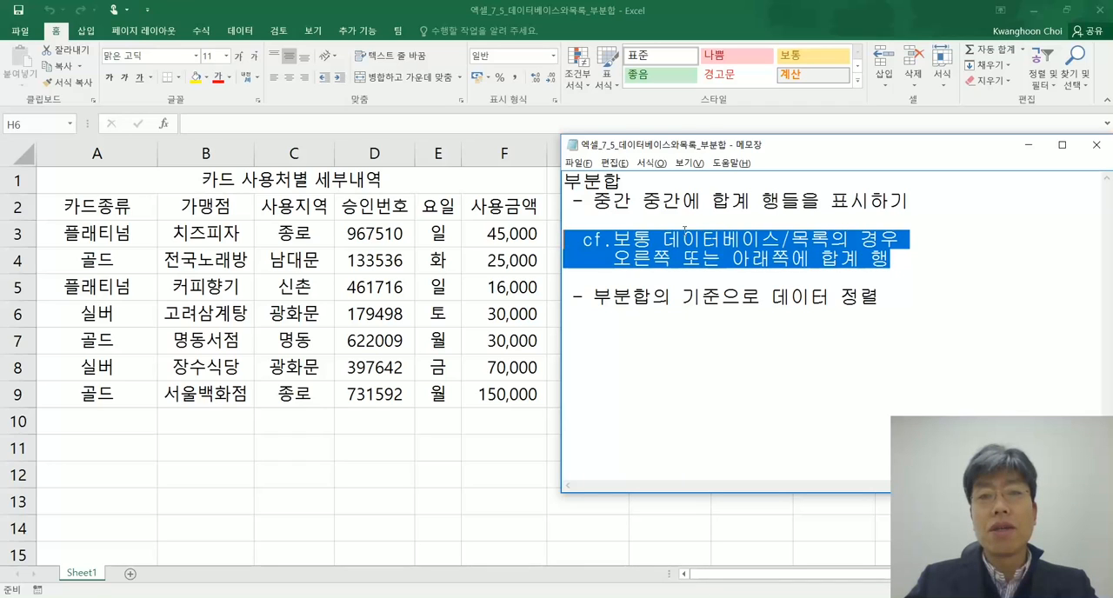
pyautogui.moveTo(593, 201); pyautogui.dragTo(628, 201)
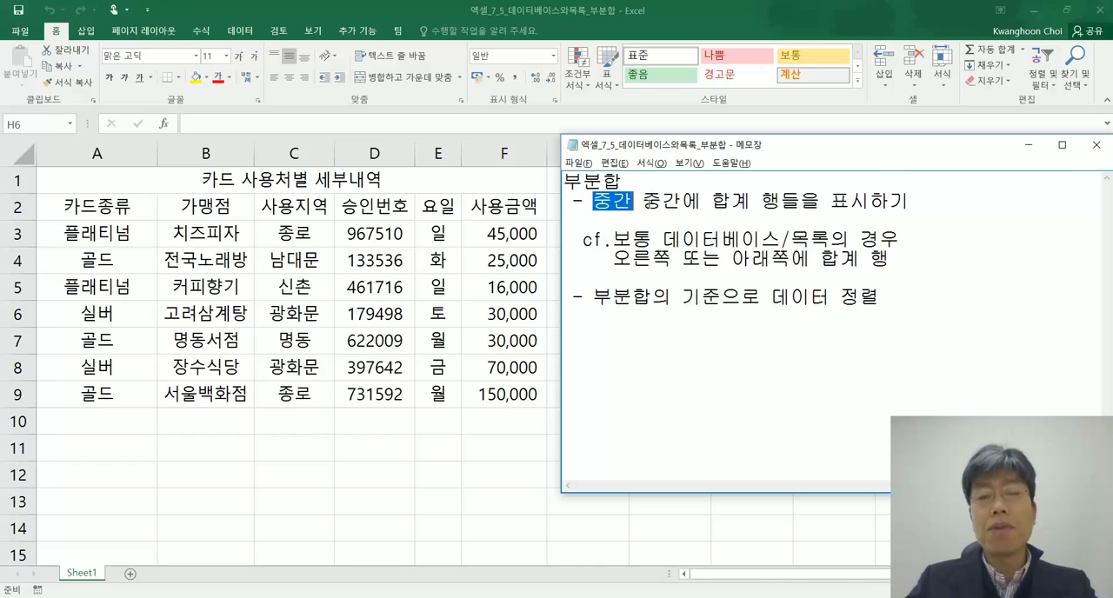
pyautogui.moveTo(645, 203); pyautogui.dragTo(675, 204)
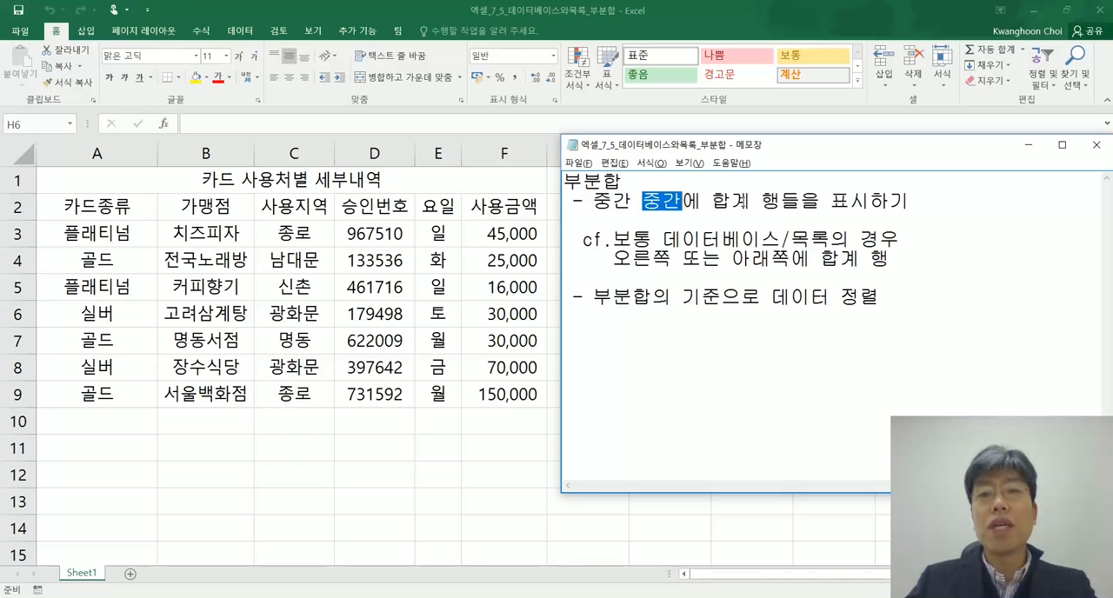
pyautogui.moveTo(593, 201); pyautogui.dragTo(878, 215)
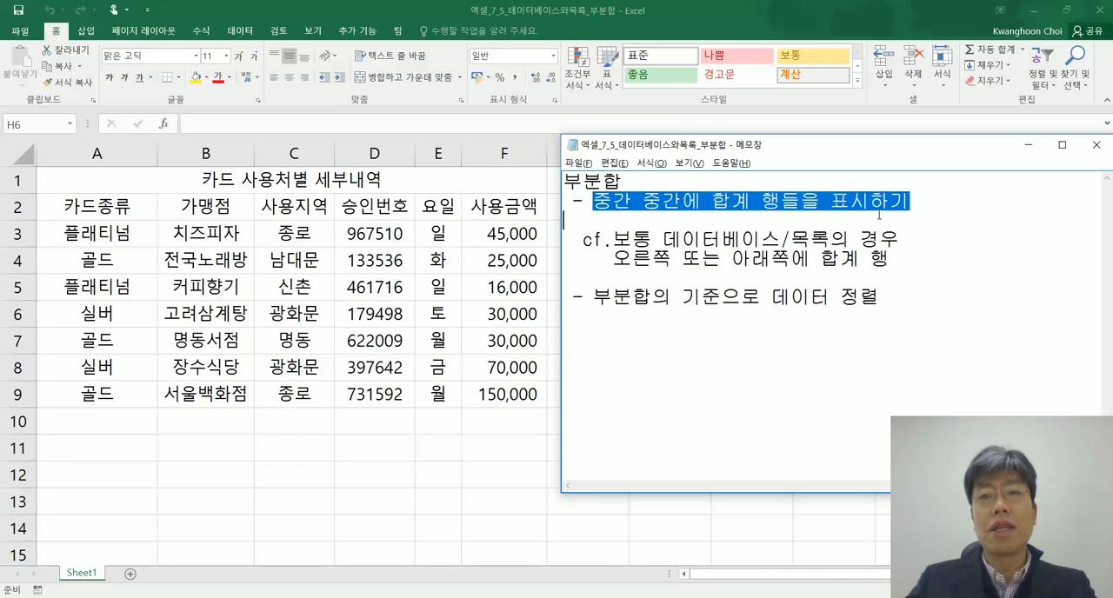
pyautogui.click(820, 202)
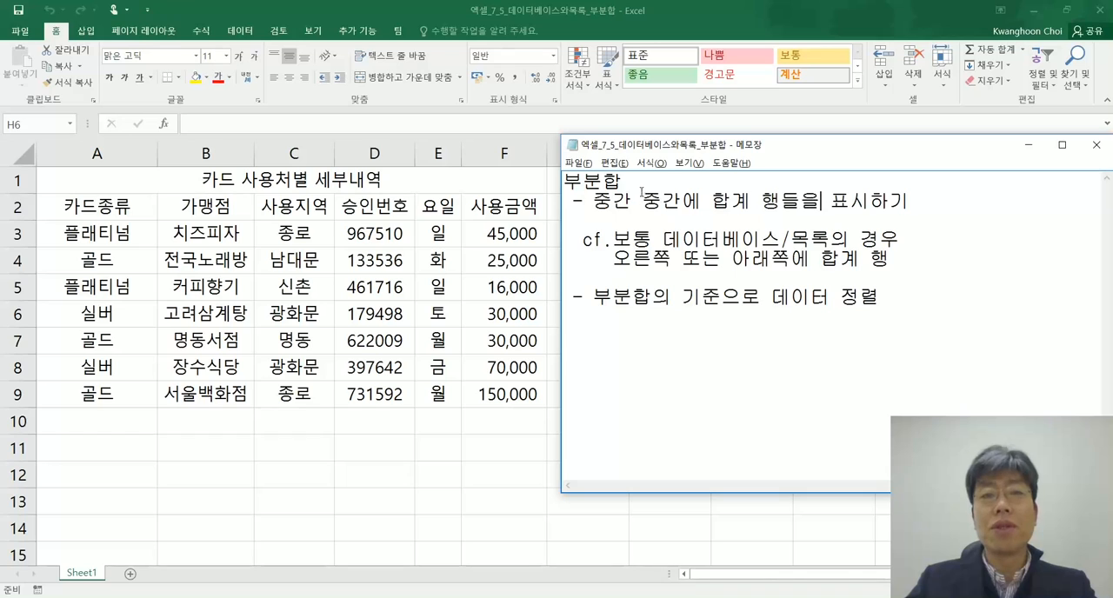
pyautogui.moveTo(625, 185); pyautogui.dragTo(564, 181)
pyautogui.click(680, 206)
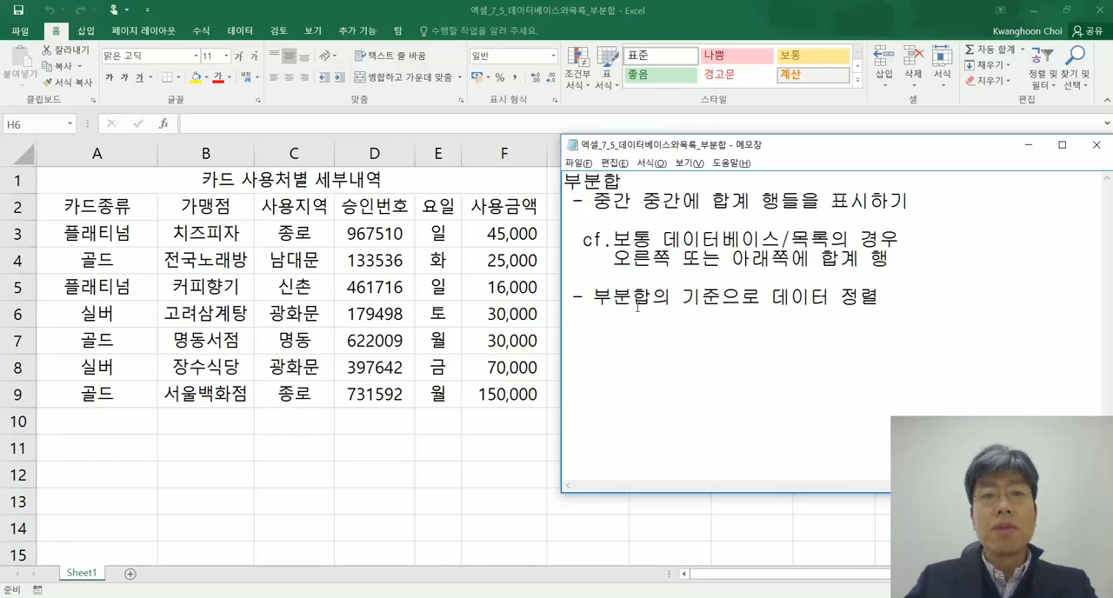
pyautogui.moveTo(593, 297); pyautogui.dragTo(722, 302)
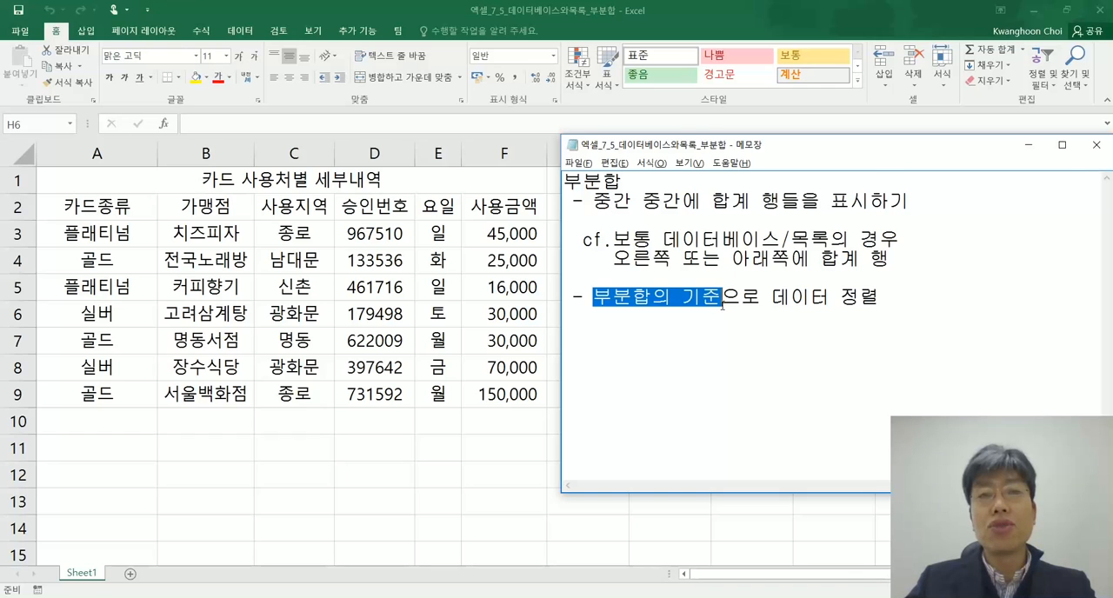
pyautogui.moveTo(723, 302); pyautogui.dragTo(893, 291)
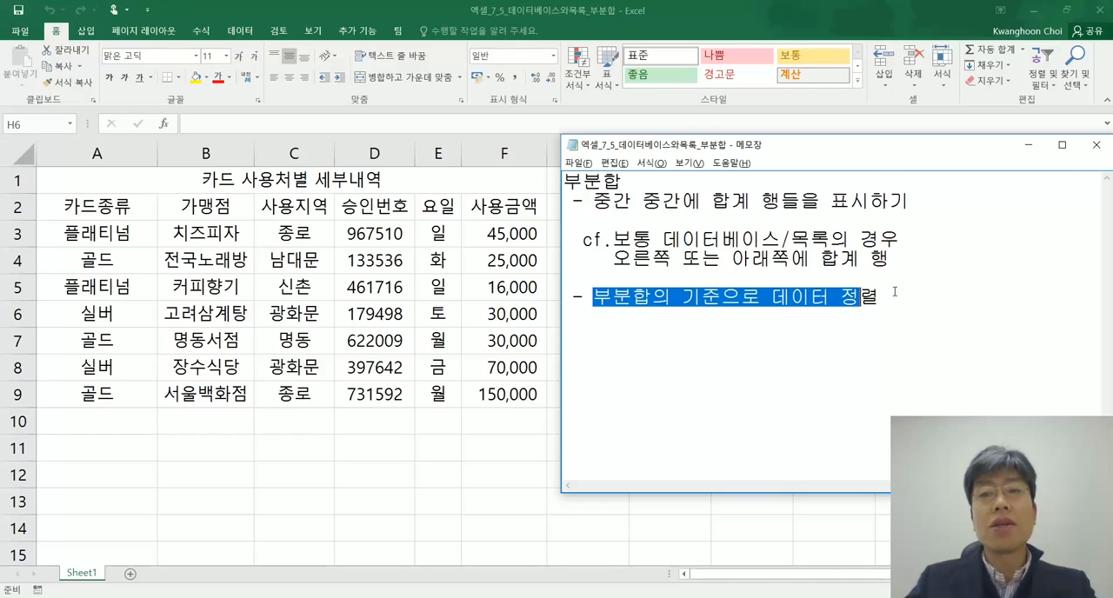
pyautogui.click(893, 291)
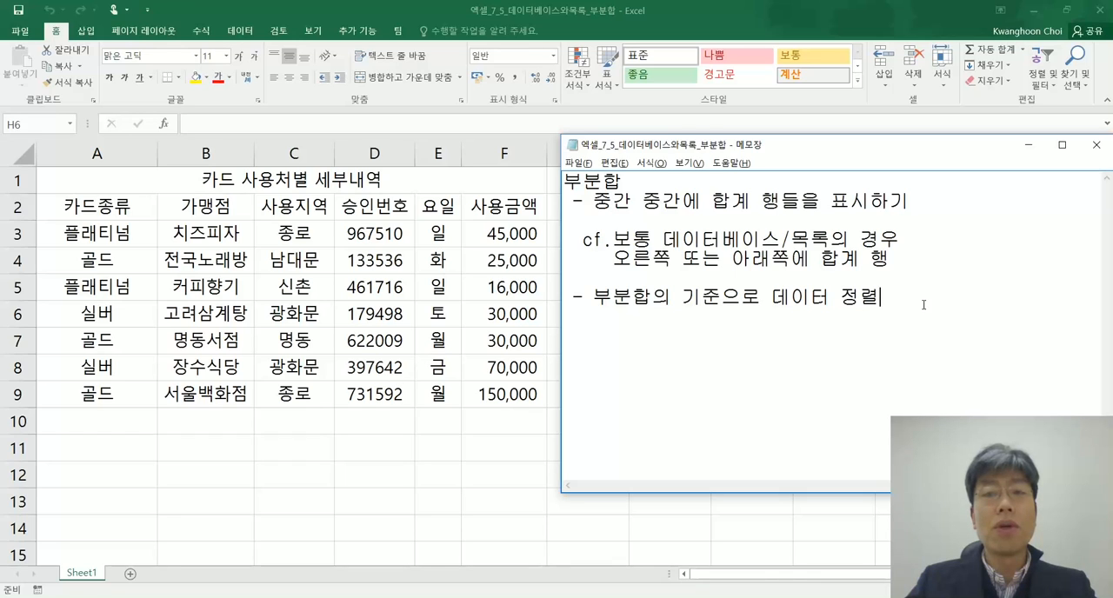
pyautogui.moveTo(973, 298); pyautogui.dragTo(570, 297)
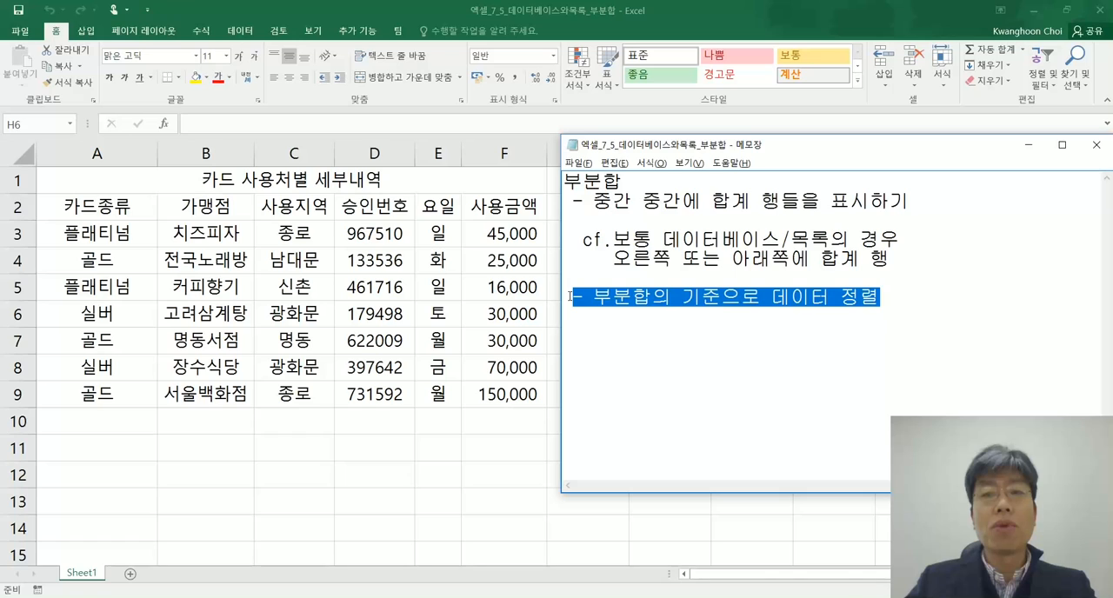
pyautogui.click(745, 306)
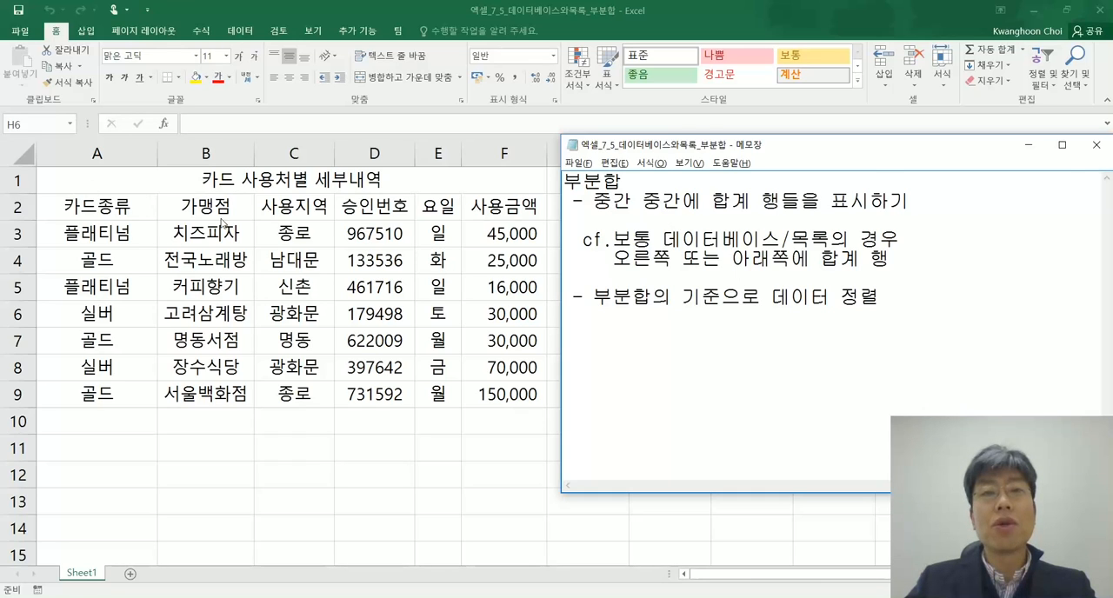
pyautogui.moveTo(882, 296); pyautogui.dragTo(768, 296)
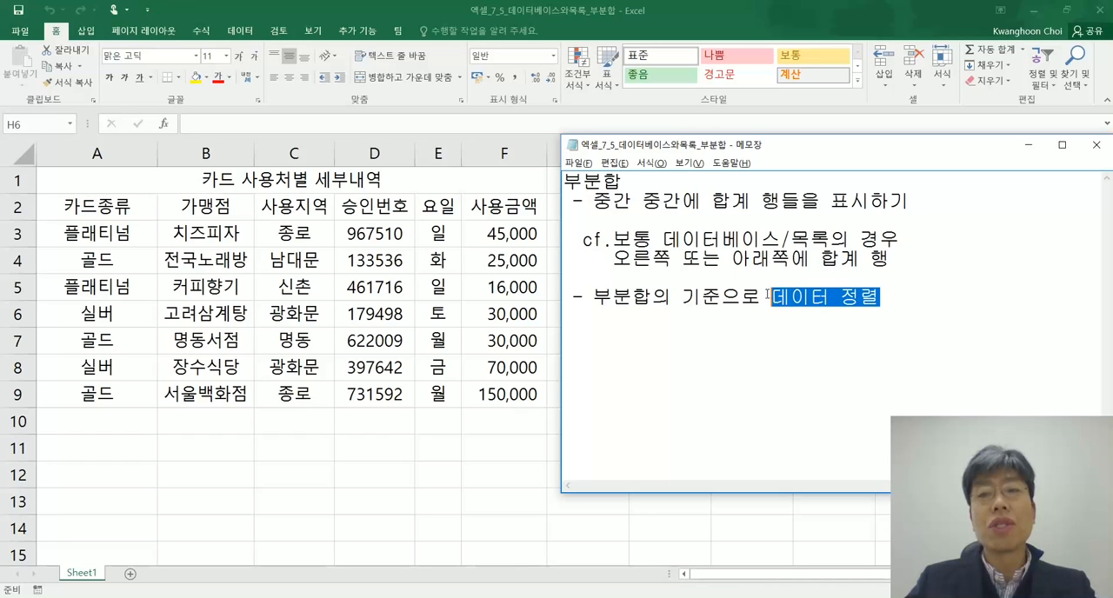
pyautogui.click(892, 298)
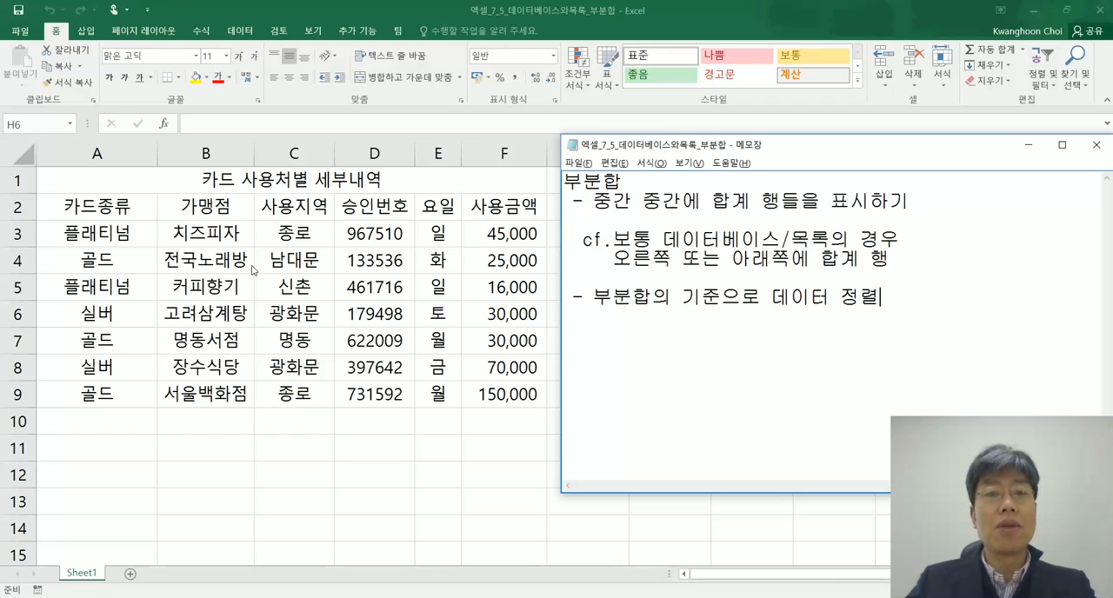
# Switch to Excel and insert an empty column before the 카드종류 column
pyautogui.hotkey('alt', 'Tab')
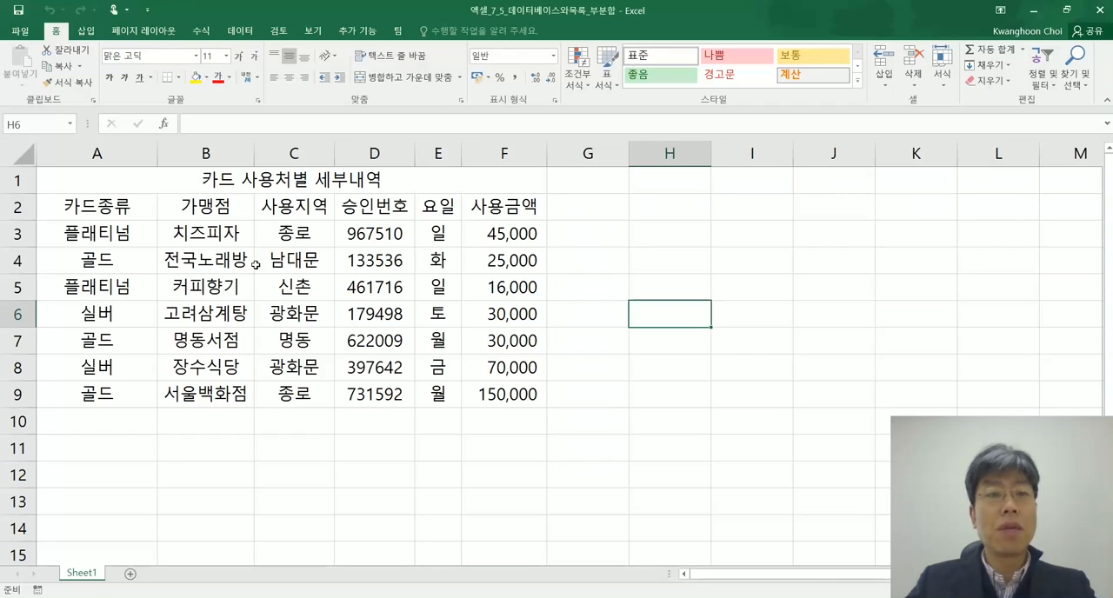
pyautogui.click(94, 153)
pyautogui.rightClick(96, 159)
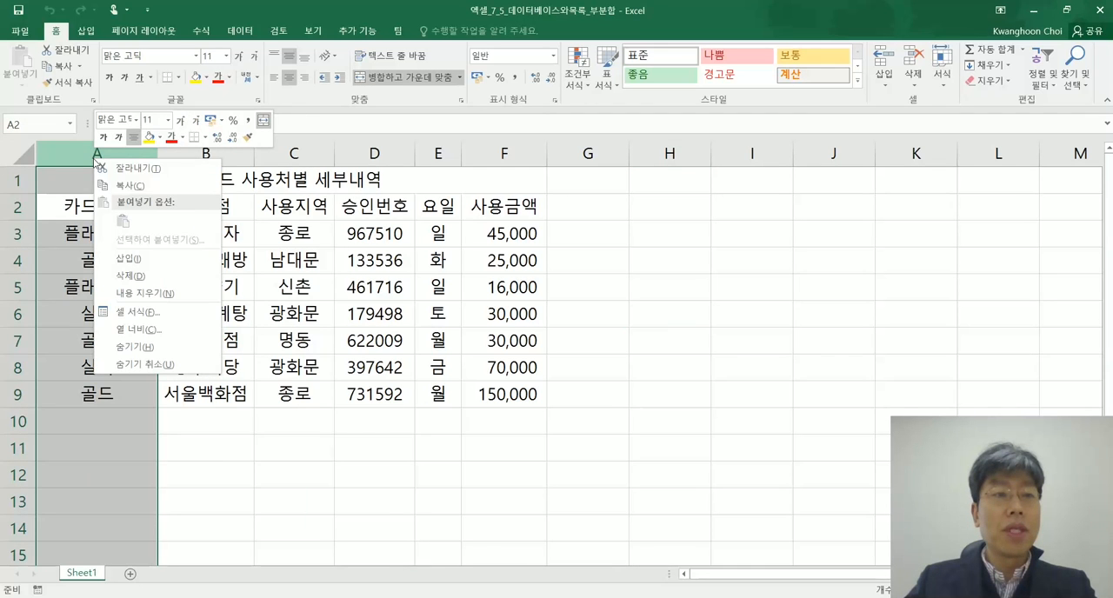
pyautogui.click(118, 256)
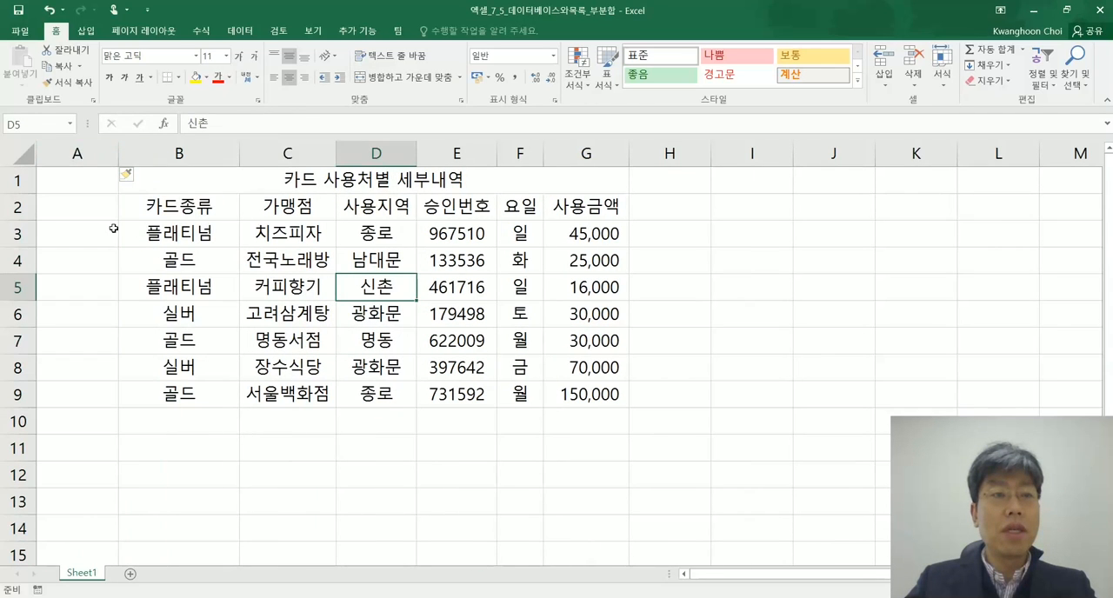
# Number the records 1 to 7 in A3:A9 with a fill series and narrow column A to fit the numbers
pyautogui.click(102, 231)
pyautogui.write('1')
pyautogui.click(247, 281)
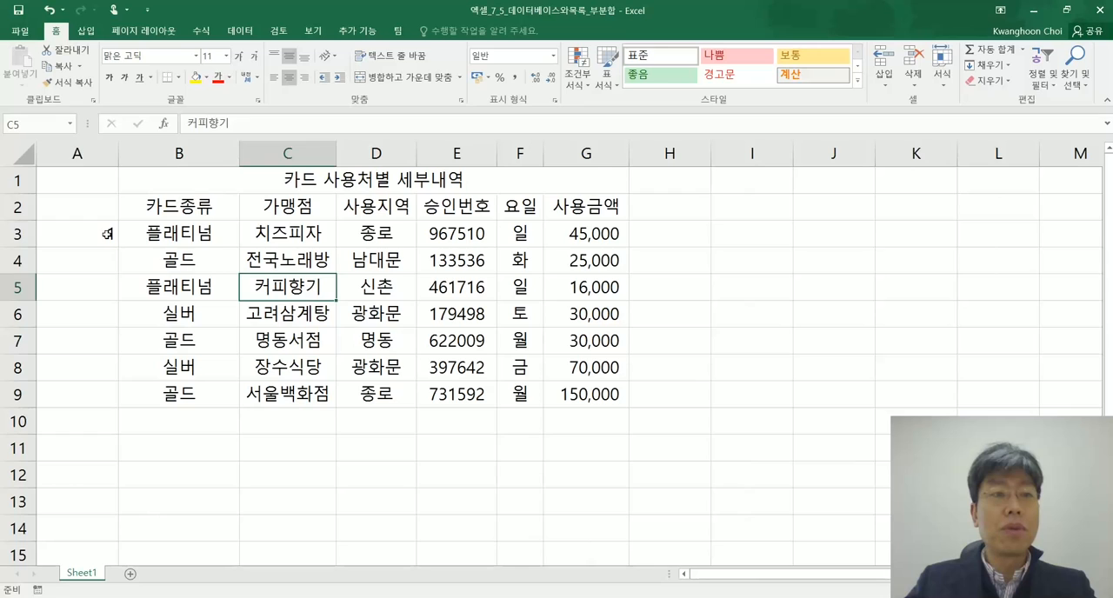
pyautogui.click(108, 235)
pyautogui.moveTo(120, 247); pyautogui.dragTo(118, 409)
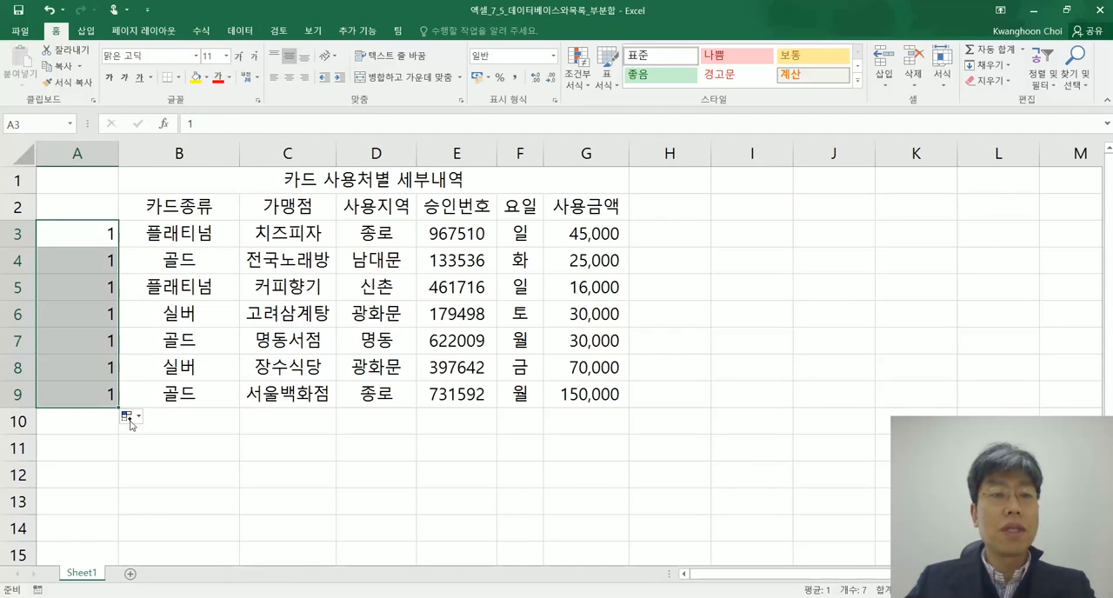
pyautogui.click(128, 419)
pyautogui.click(170, 449)
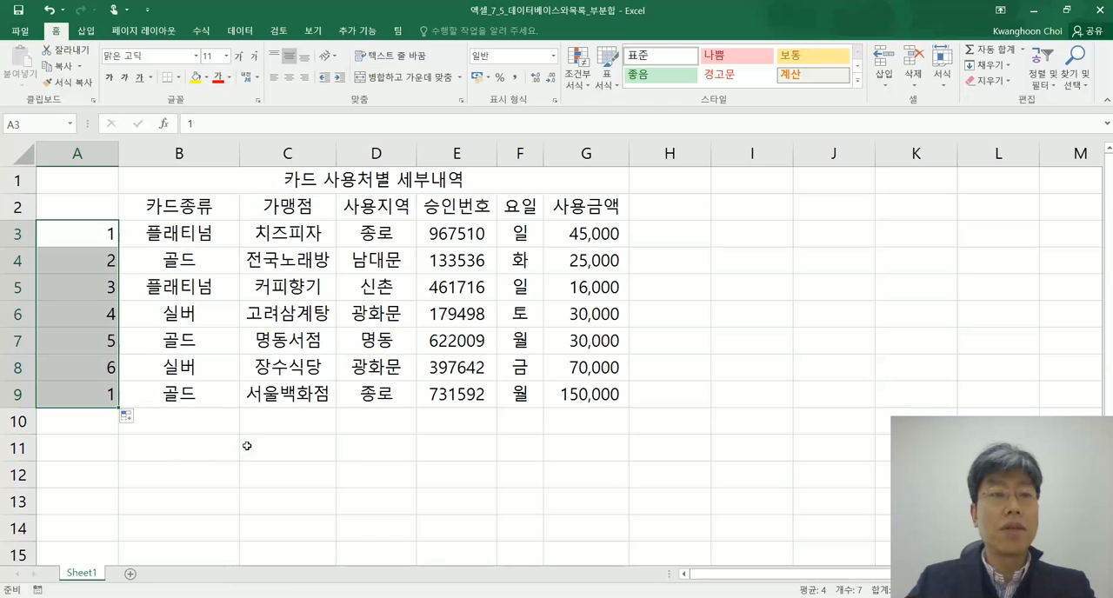
pyautogui.moveTo(112, 142); pyautogui.dragTo(59, 142)
pyautogui.click(316, 314)
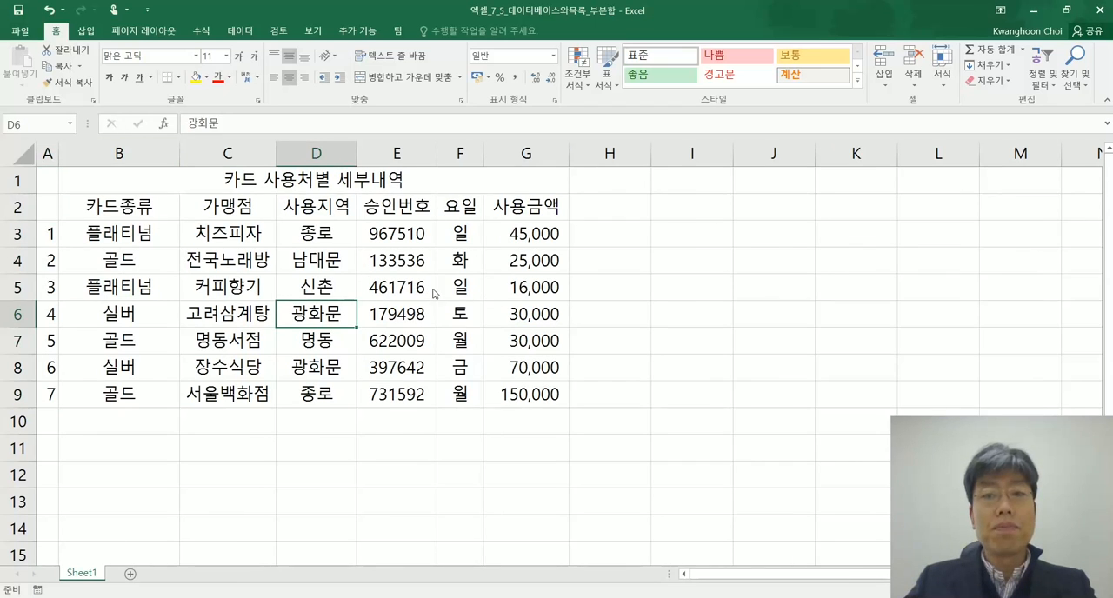
# Shift the Notepad window clear of the 사용금액 column, and return to Excel
pyautogui.hotkey('alt', 'Tab')
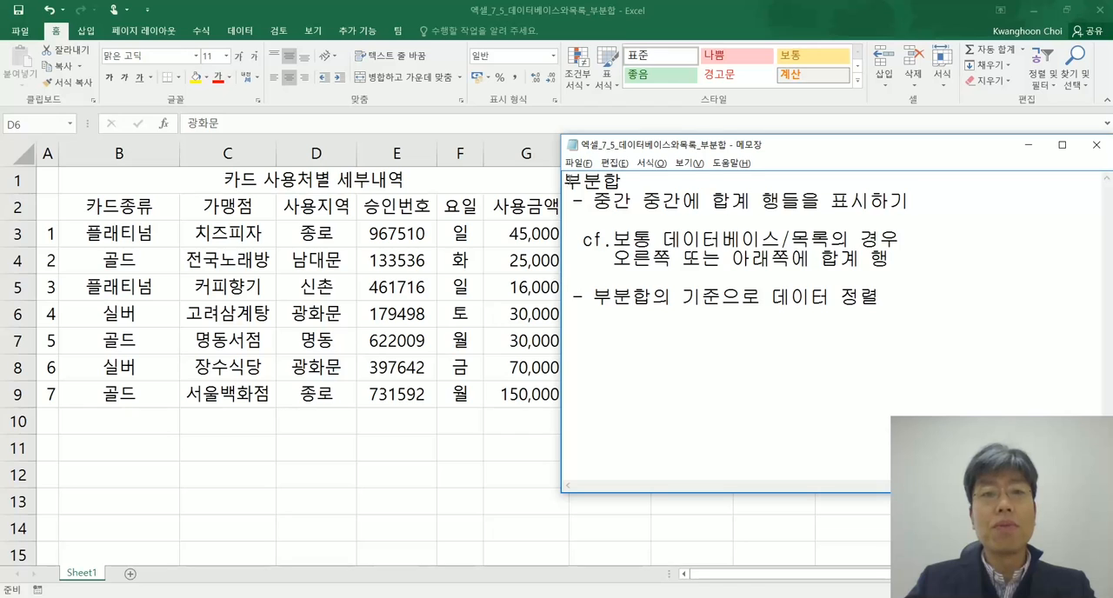
pyautogui.moveTo(570, 132)
pyautogui.mouseDown()
pyautogui.moveTo(600, 135)
pyautogui.moveTo(581, 138)
pyautogui.mouseUp()
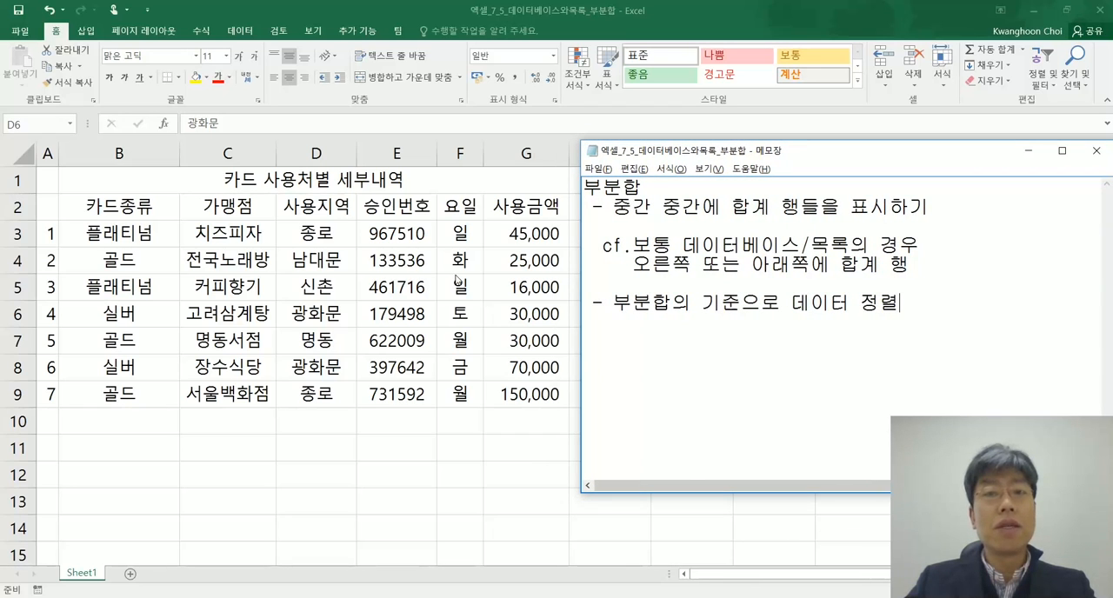
pyautogui.hotkey('alt', 'Tab')
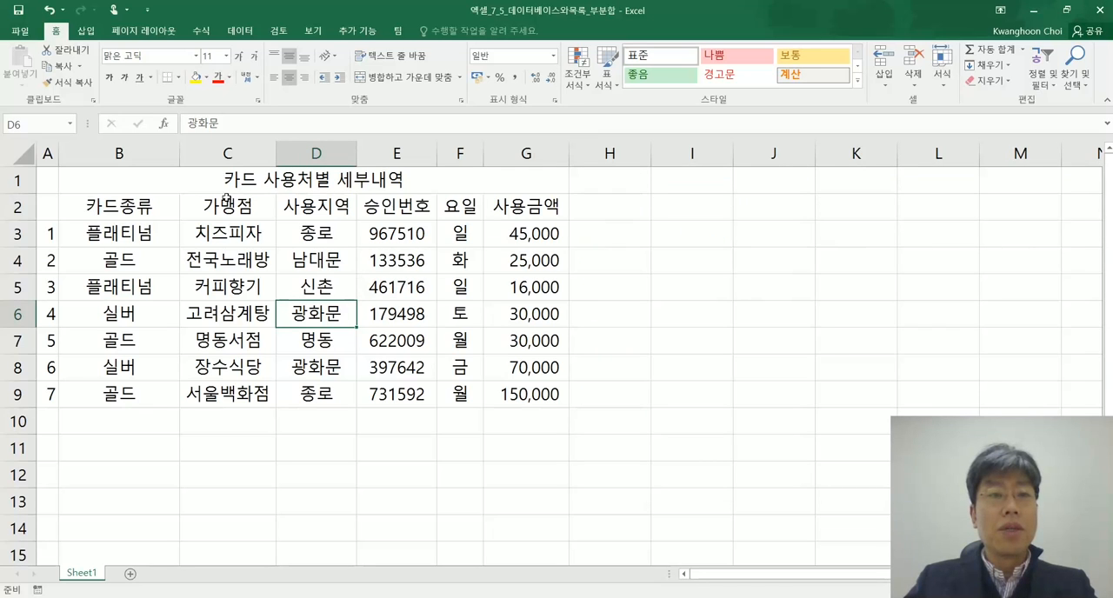
# Enter the heading 번호 in A2 and autofit the width of column A
pyautogui.moveTo(102, 207); pyautogui.dragTo(459, 255)
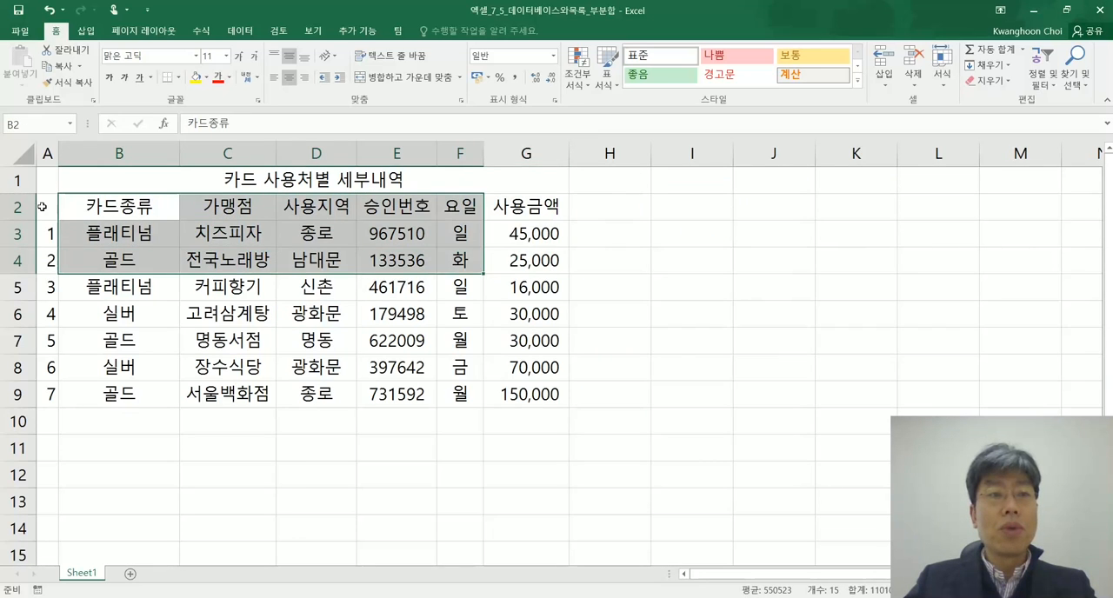
pyautogui.click(42, 206)
pyautogui.write('번호')
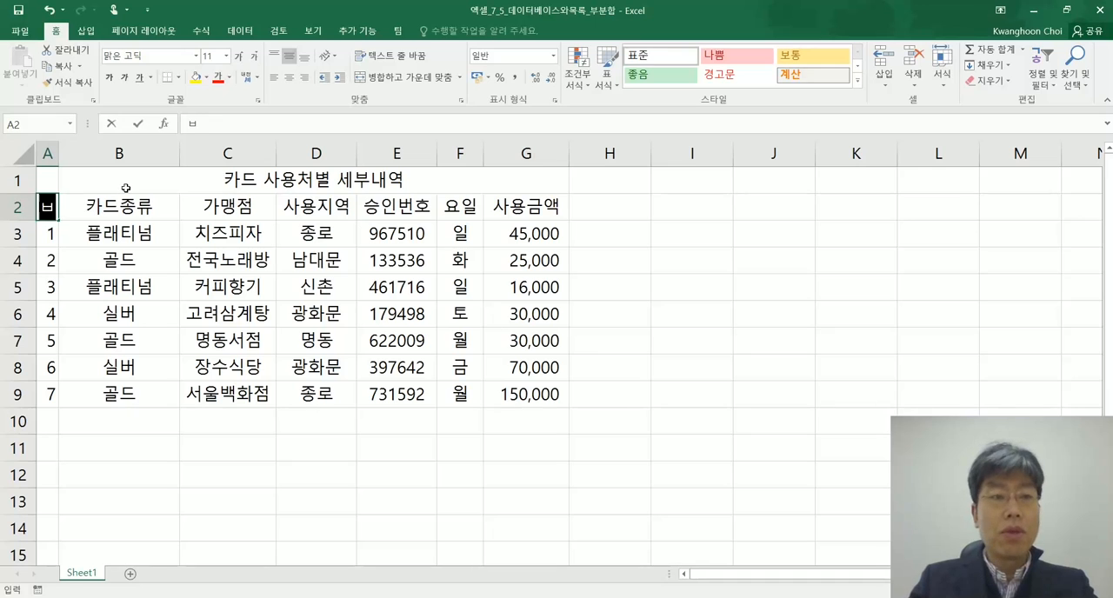
pyautogui.press('Return')
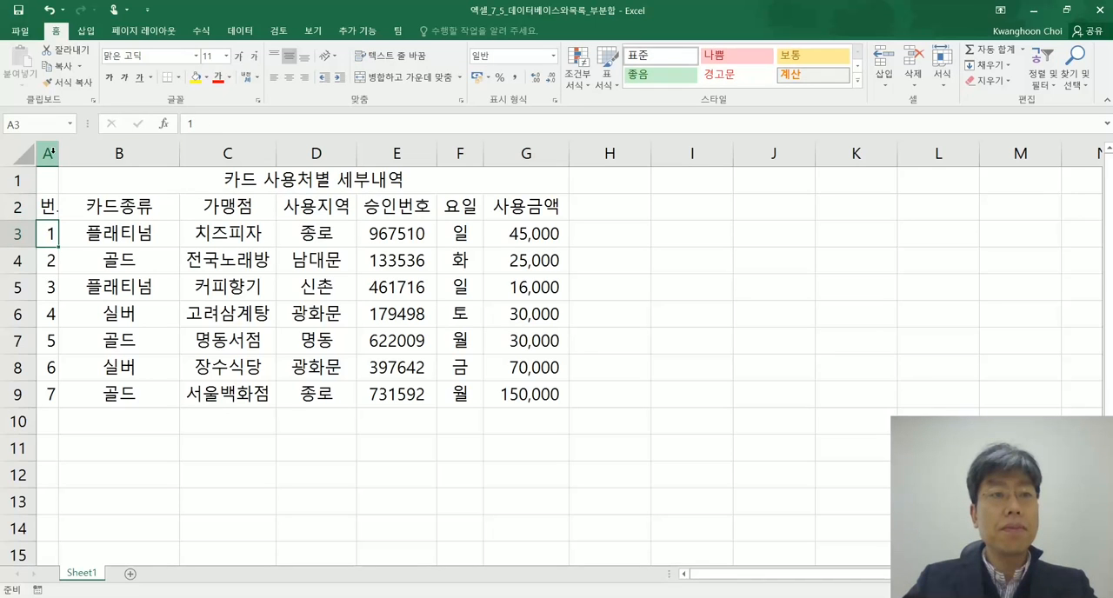
pyautogui.click(47, 153)
pyautogui.doubleClick(58, 153)
# Examine the table range A2:G9, its heading row and individual record rows, against the Notepad notes
pyautogui.moveTo(53, 207); pyautogui.dragTo(537, 400)
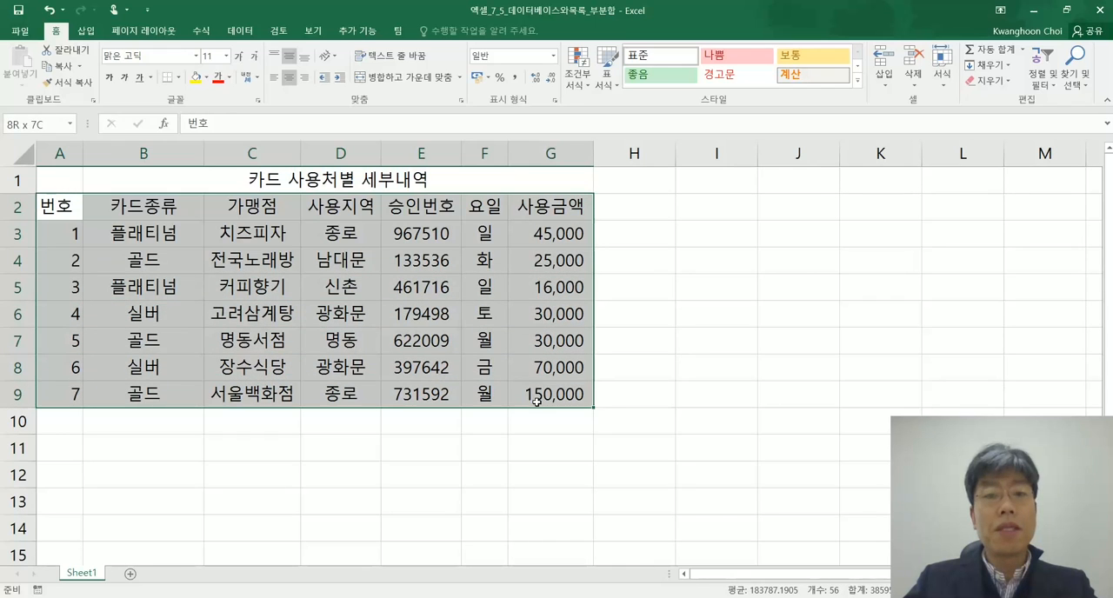
pyautogui.click(18, 233)
pyautogui.click(17, 265)
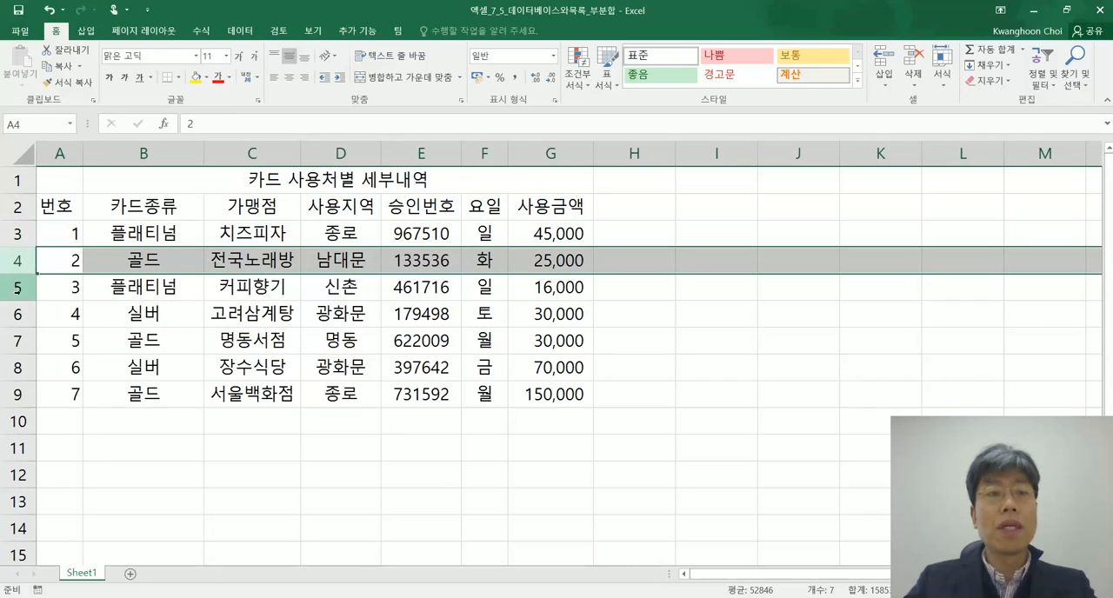
pyautogui.click(16, 289)
pyautogui.click(20, 316)
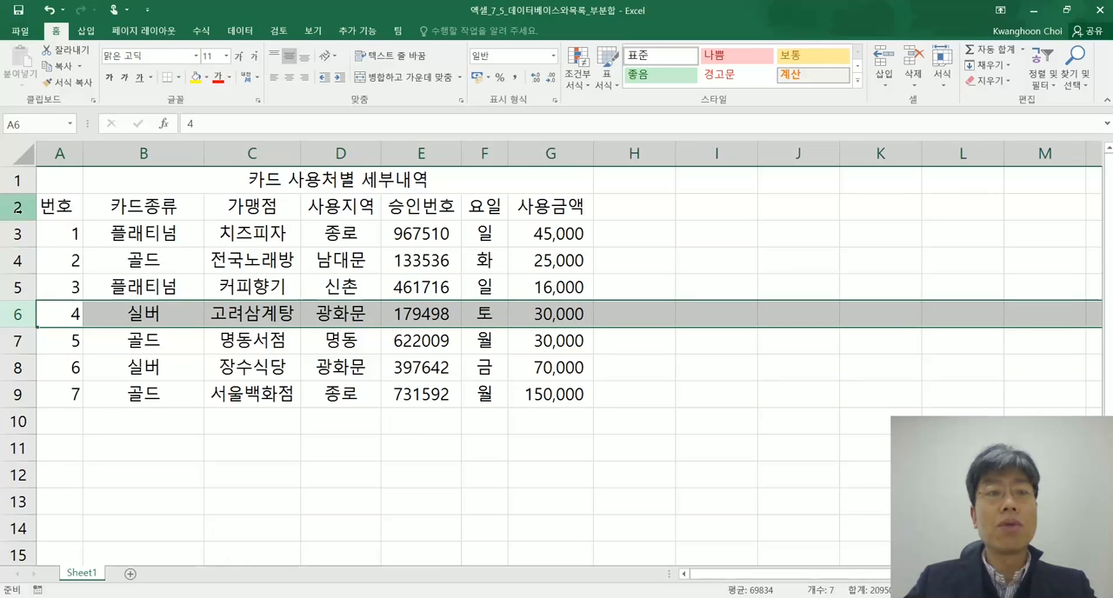
pyautogui.click(18, 207)
pyautogui.click(234, 254)
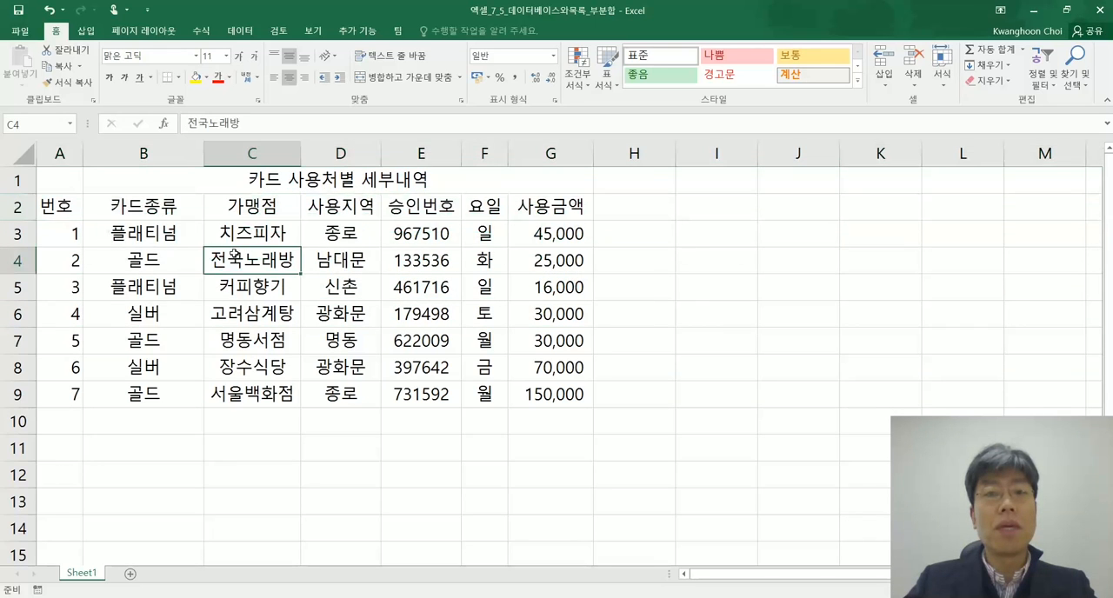
pyautogui.hotkey('alt', 'Tab')
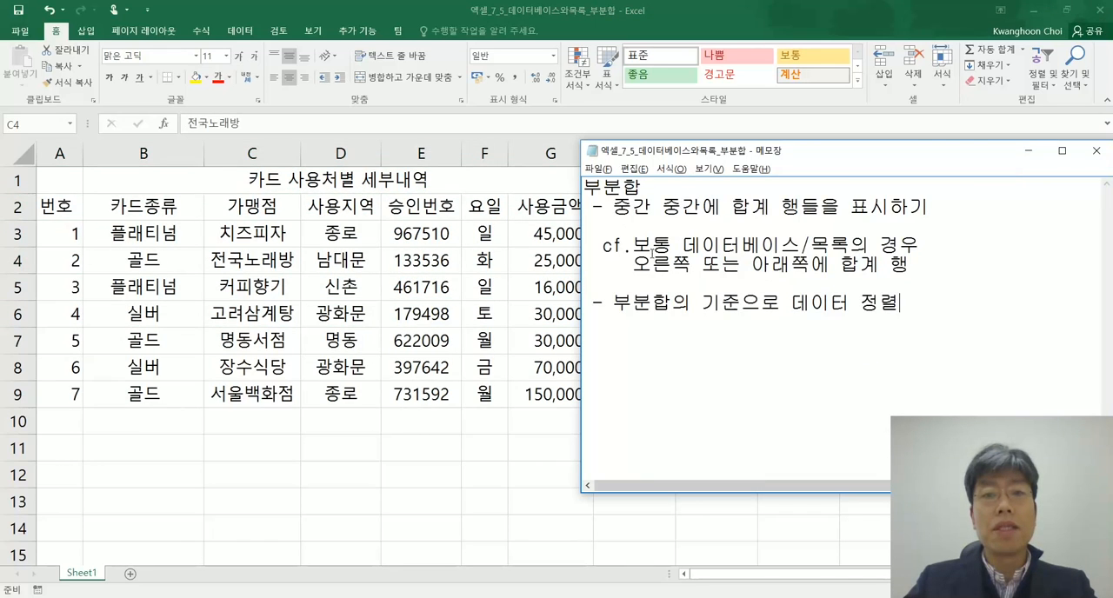
pyautogui.hotkey('alt', 'Tab')
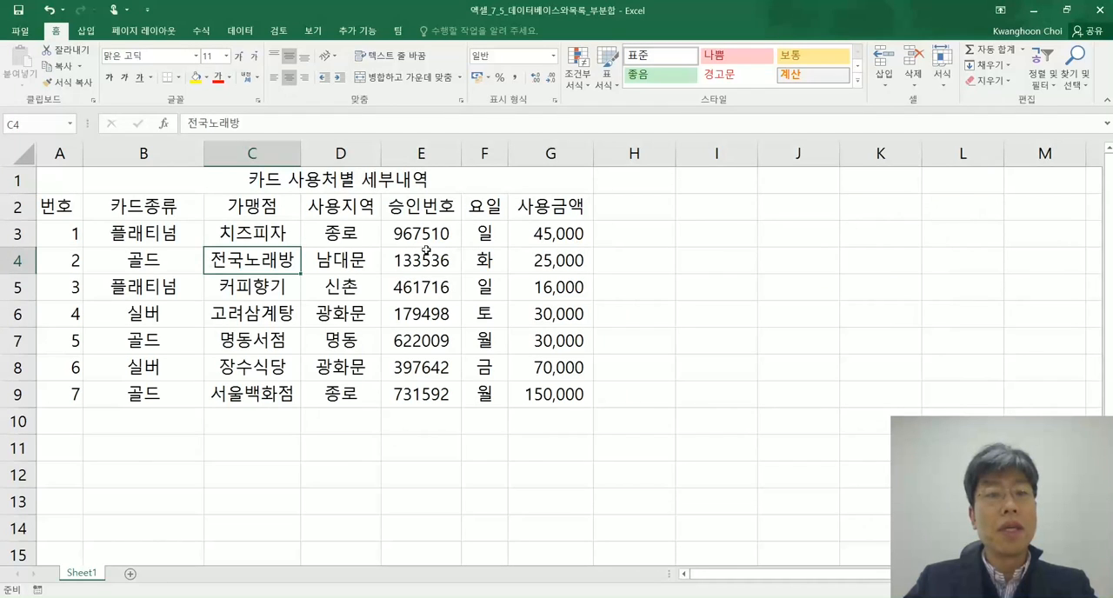
# Select the table range A2:G9, including its heading row, and locate the Subtotal command
pyautogui.click(324, 294)
pyautogui.click(355, 318)
pyautogui.click(280, 330)
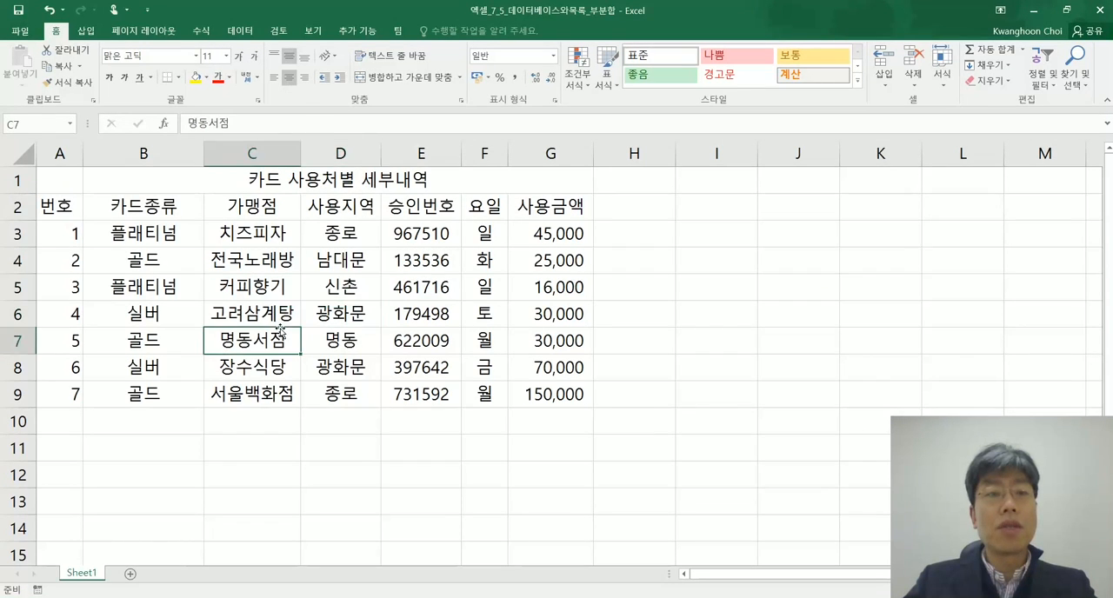
pyautogui.click(327, 286)
pyautogui.moveTo(58, 207); pyautogui.dragTo(546, 392)
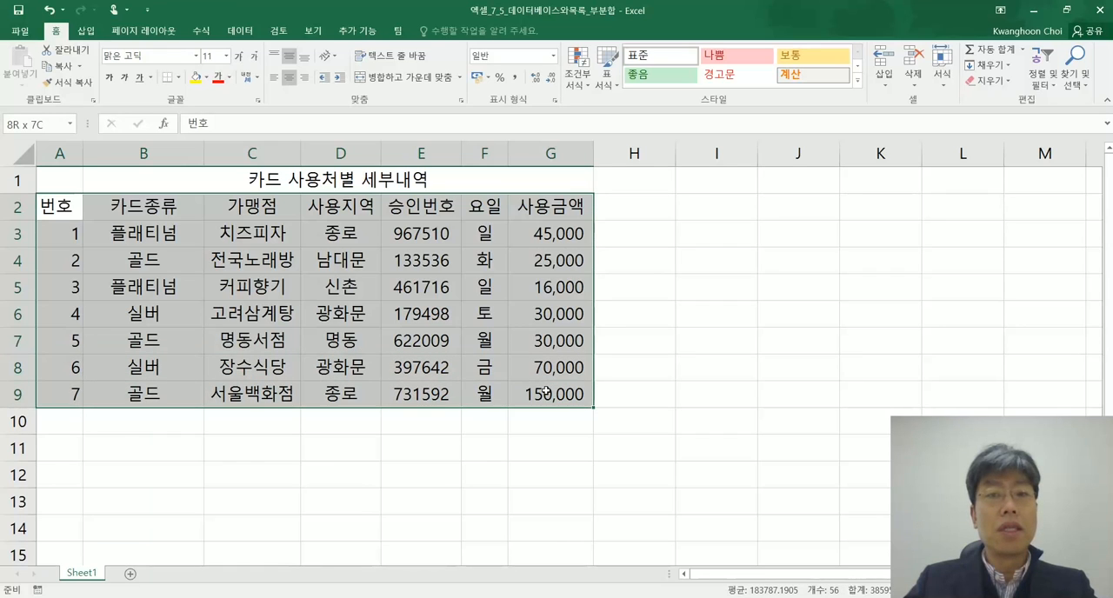
pyautogui.moveTo(546, 392); pyautogui.dragTo(546, 392)
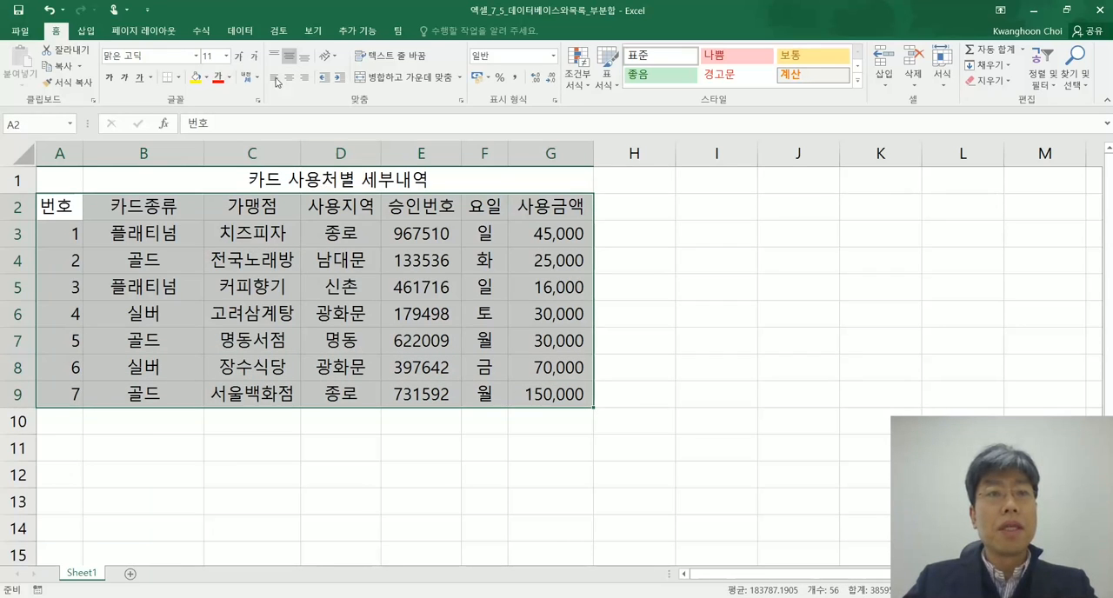
pyautogui.click(241, 32)
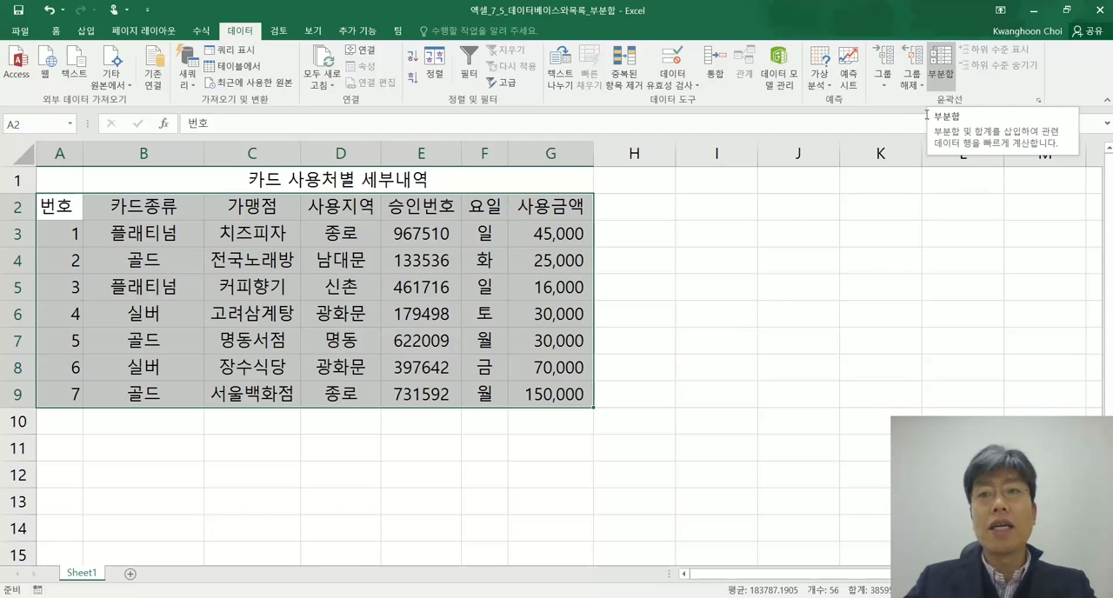
# Switch to the Notepad notes and start a new dashed line reading "데이터 탭 - "
pyautogui.hotkey('alt', 'Tab')
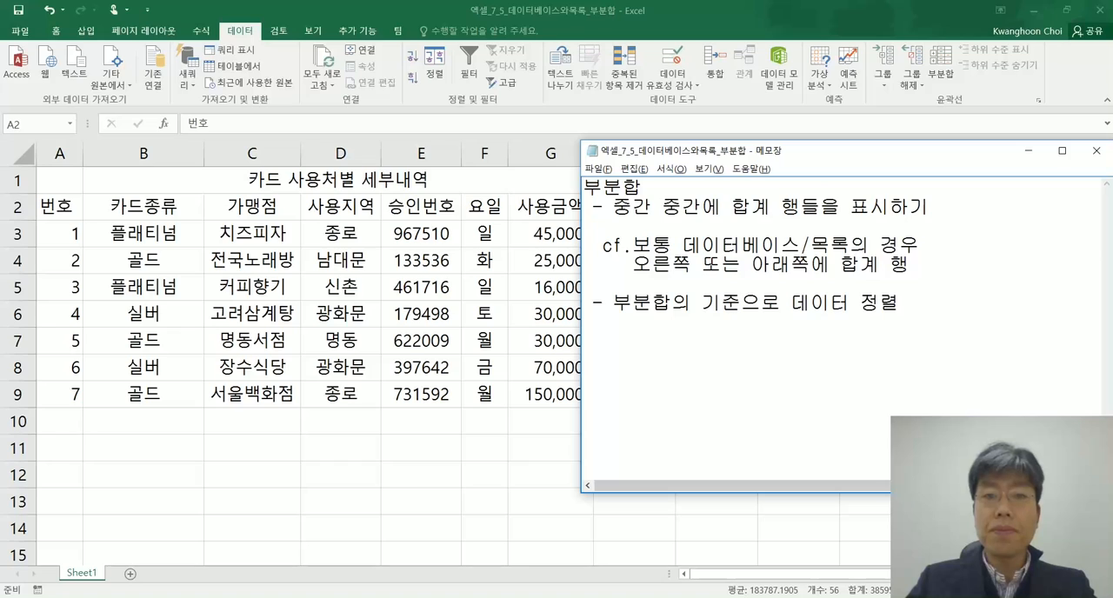
pyautogui.write('-')
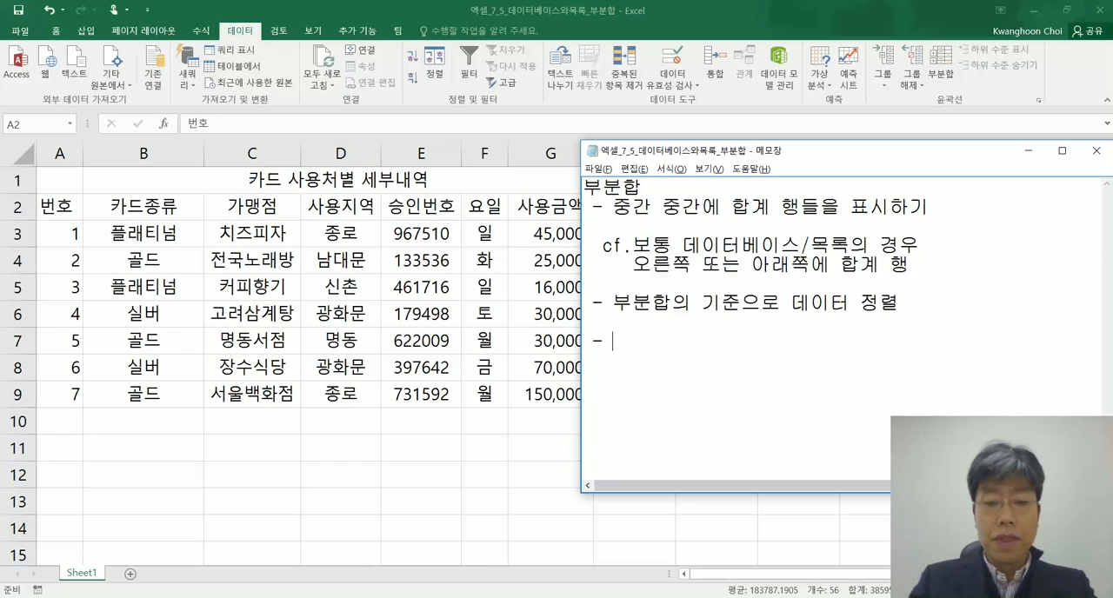
pyautogui.write('epd')
pyautogui.press('BackSpace')
pyautogui.press('BackSpace')
pyautogui.press('BackSpace')
pyautogui.press('Hangul')
pyautogui.write('데이터 탭')
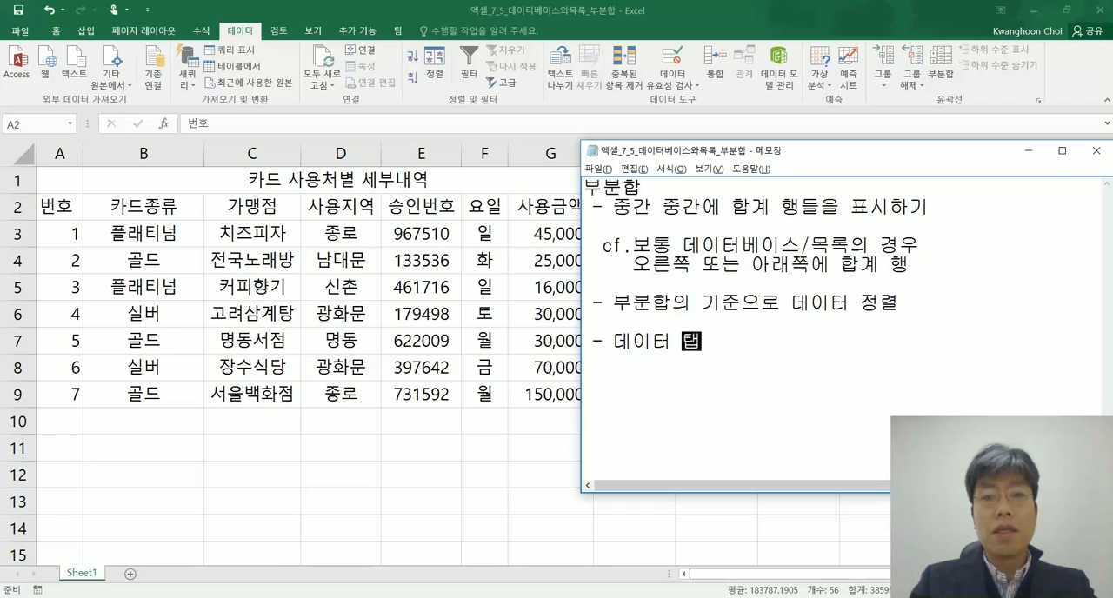
pyautogui.write(' - 윤과')
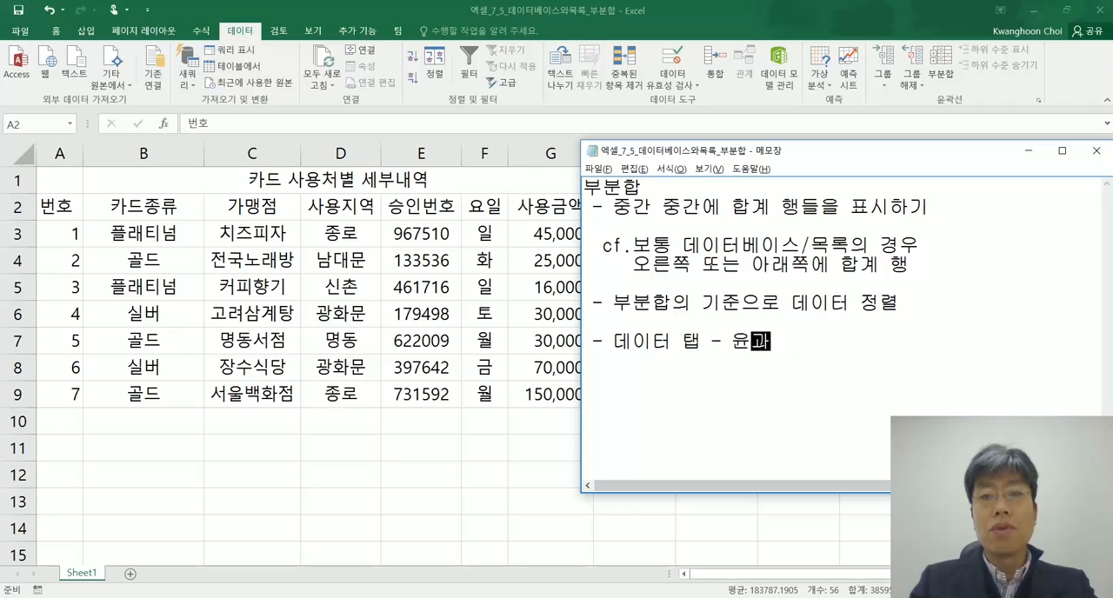
# Complete the new Notepad line with "윤곽선 그룹 - 부분합"
pyautogui.press('BackSpace')
pyautogui.write('건')
pyautogui.press('BackSpace')
pyautogui.press('BackSpace')
pyautogui.press('BackSpace')
pyautogui.press('BackSpace')
pyautogui.write('곿선 그룹 - ')
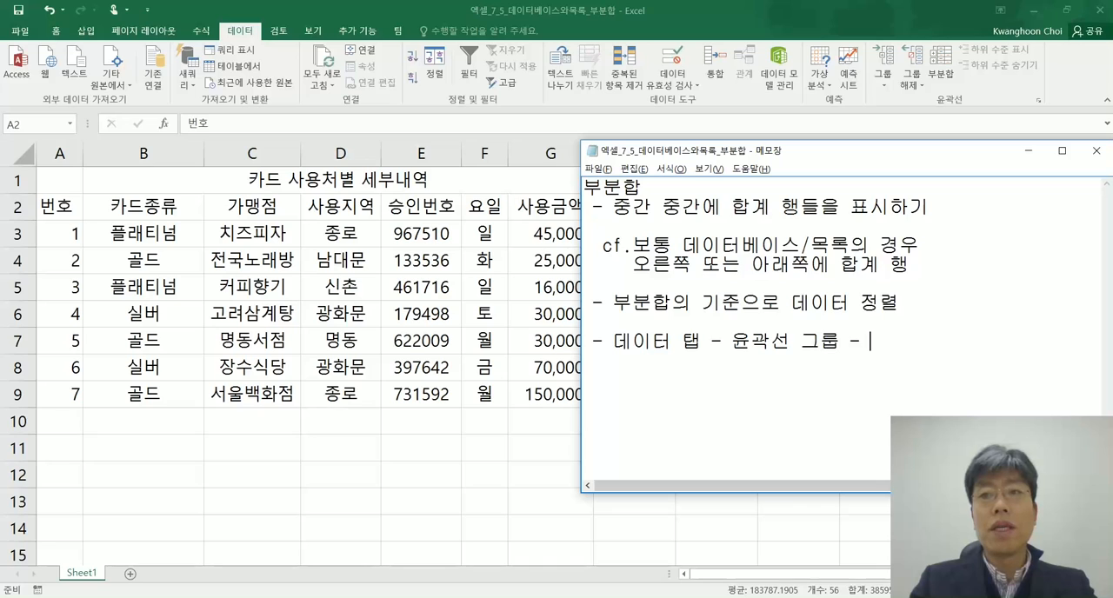
pyautogui.write('부부분합')
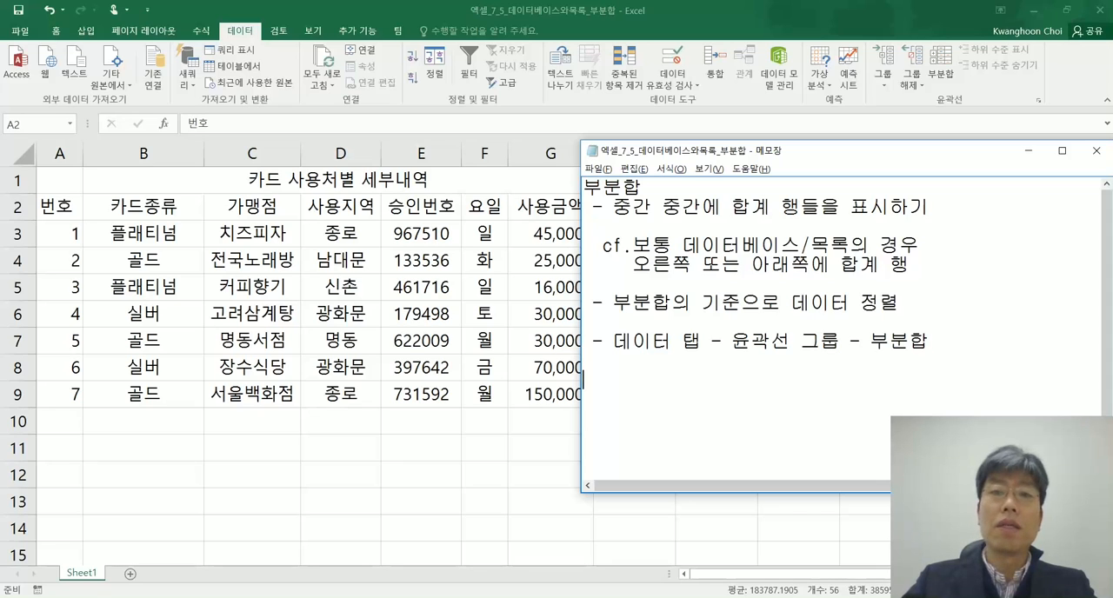
# Return to Excel and try subtotals on the unsorted table, grouped by 카드종류 with the 합계 function on 사용금액
pyautogui.click(836, 19)
pyautogui.click(940, 63)
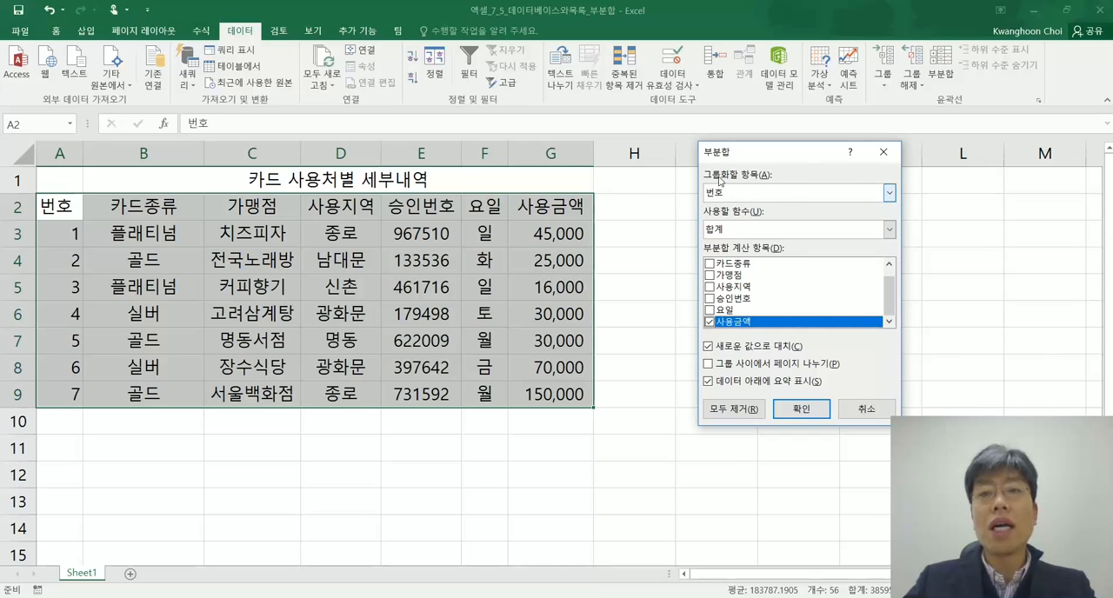
pyautogui.click(888, 193)
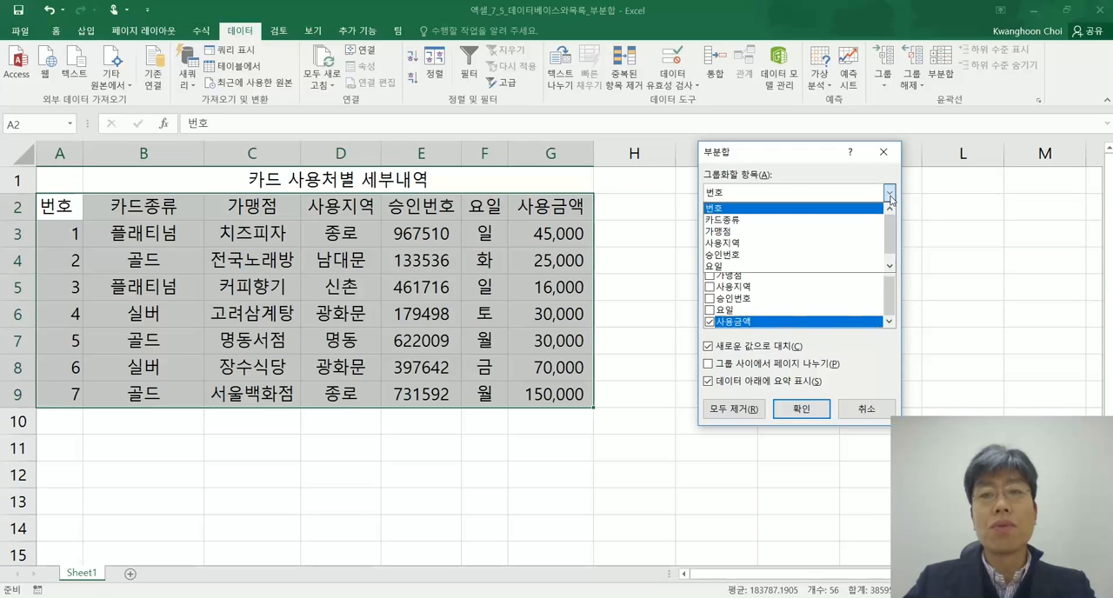
pyautogui.click(770, 221)
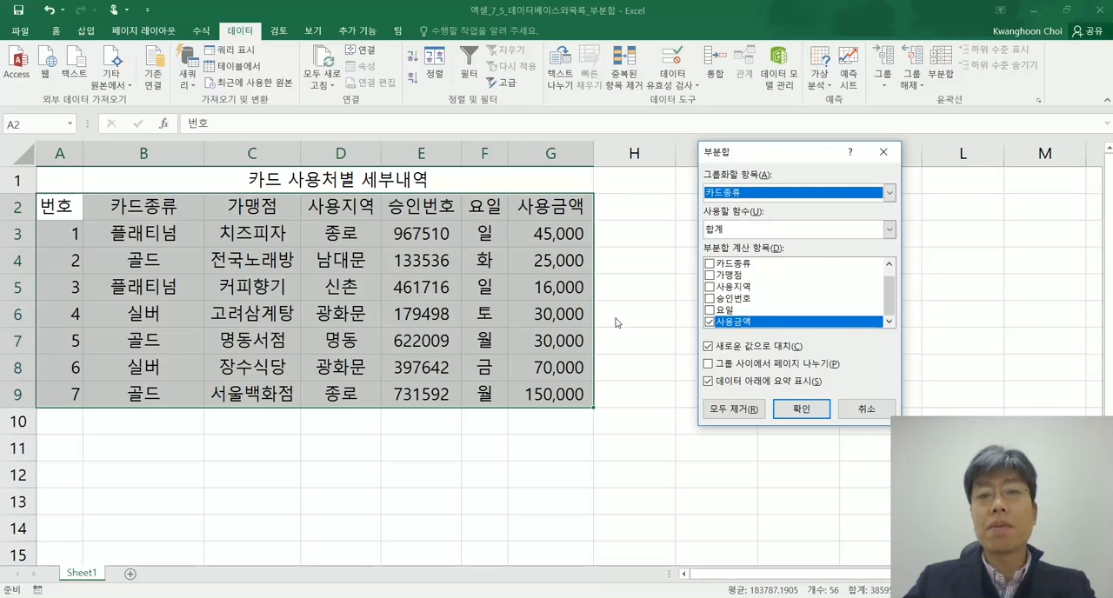
pyautogui.click(710, 322)
pyautogui.click(710, 323)
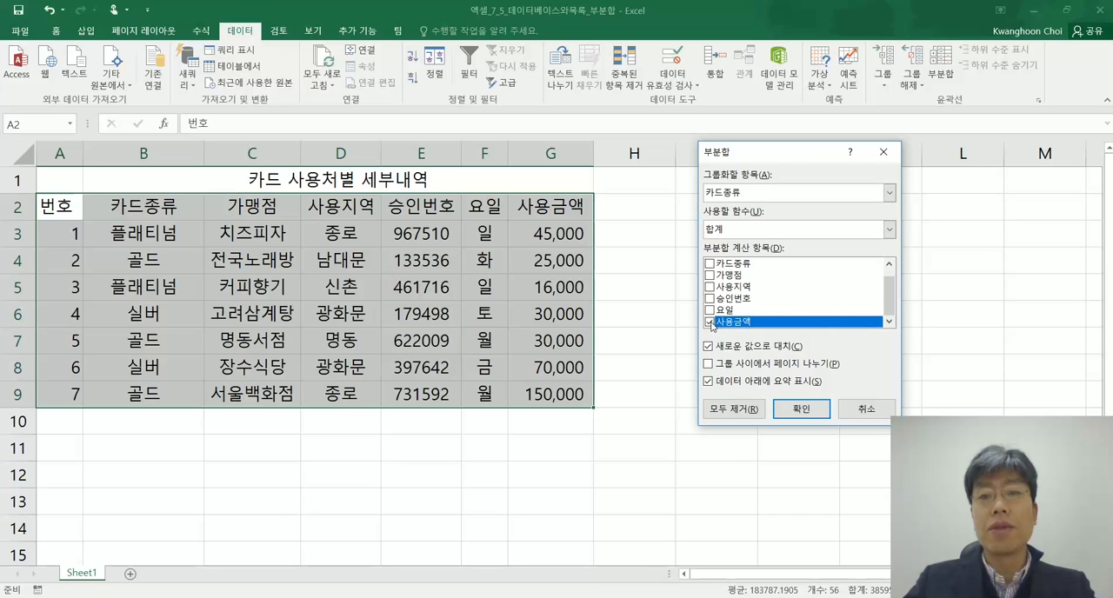
pyautogui.click(802, 411)
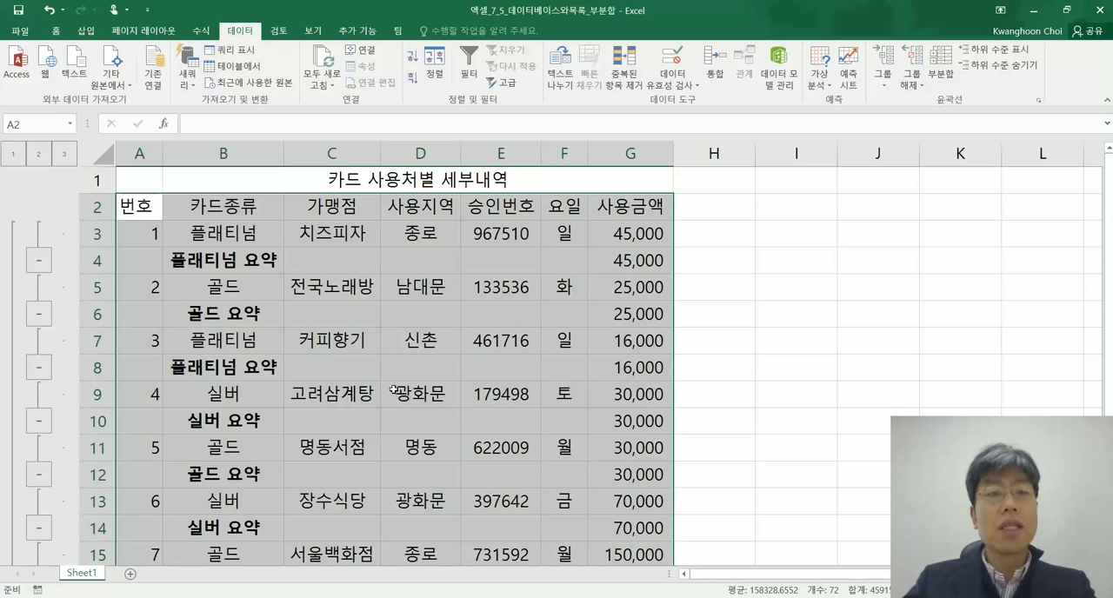
# Compare the subtotalled table with the Notepad note "부분합의 기준으로 데이터 정렬", and undo the subtotals in Excel
pyautogui.hotkey('alt', 'Tab')
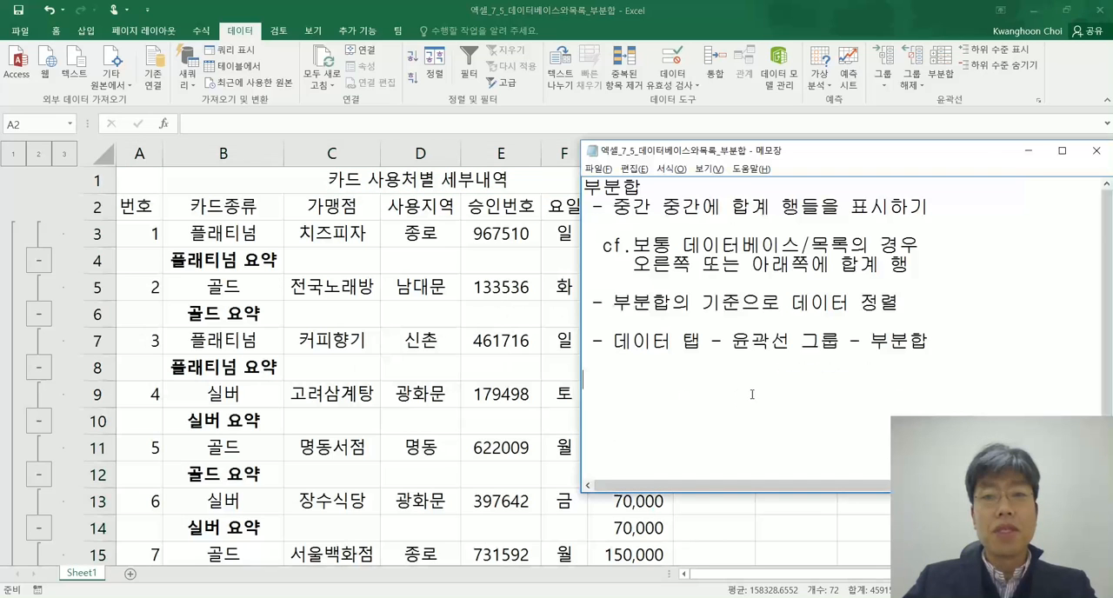
pyautogui.moveTo(897, 303); pyautogui.dragTo(612, 302)
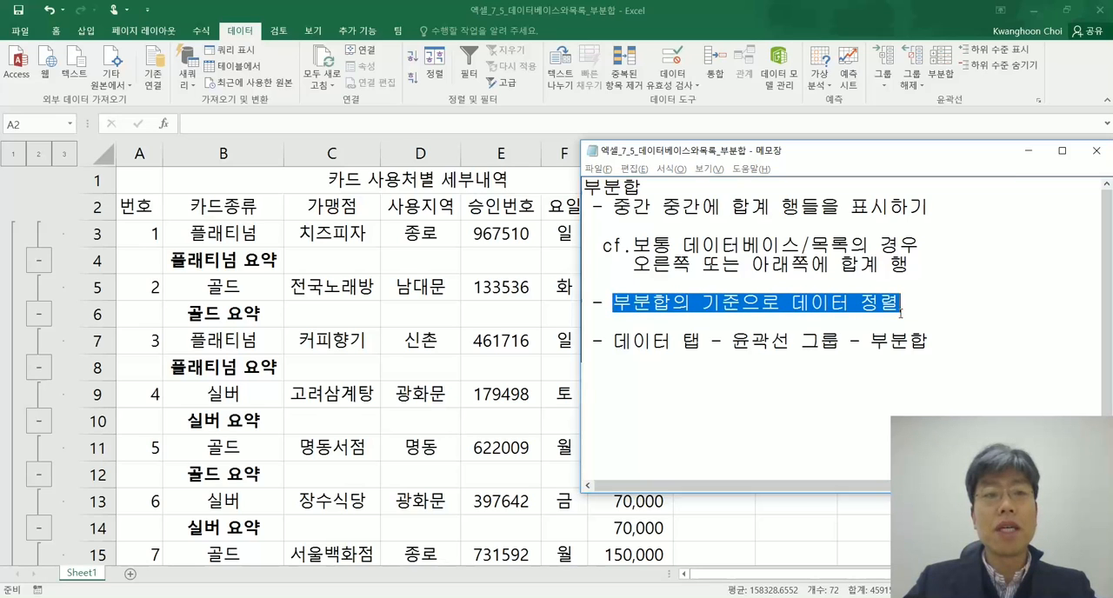
pyautogui.hotkey('alt', 'Tab')
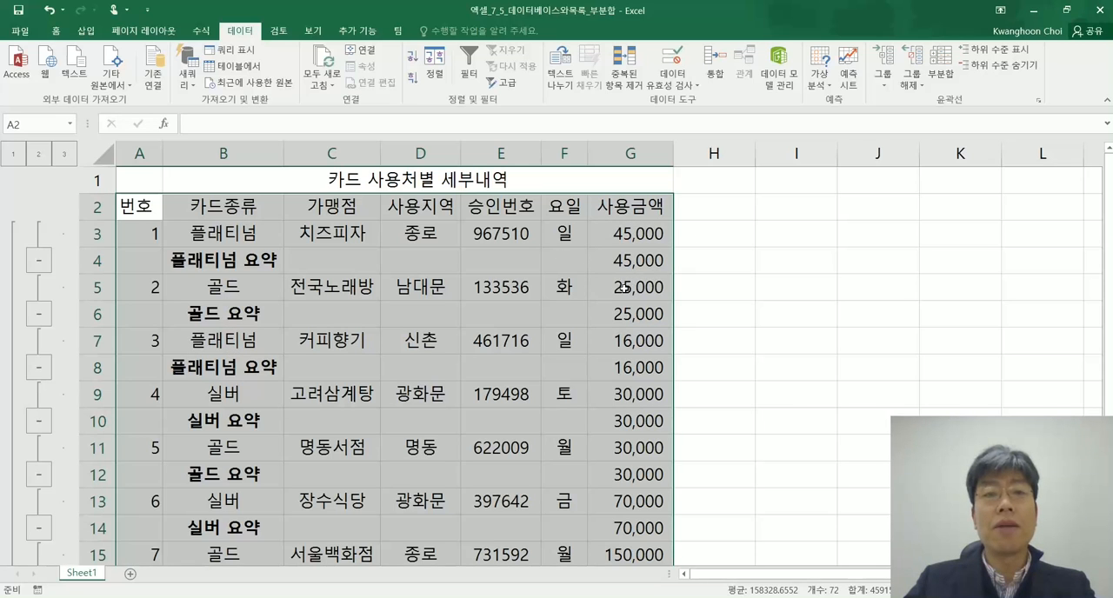
pyautogui.hotkey('alt', 'Tab')
pyautogui.hotkey('alt', 'Tab')
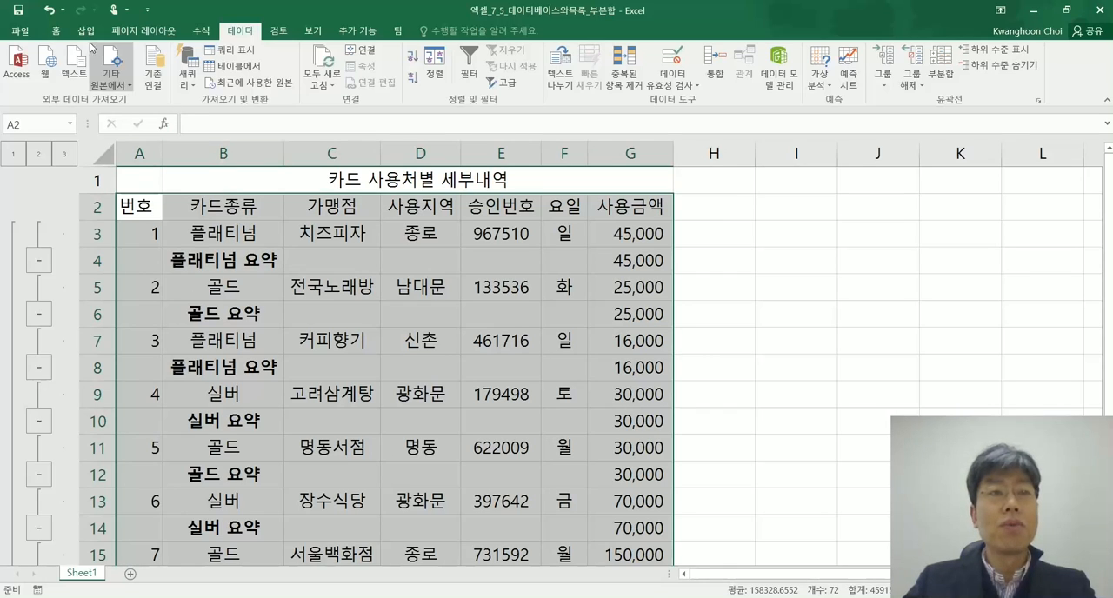
pyautogui.click(51, 13)
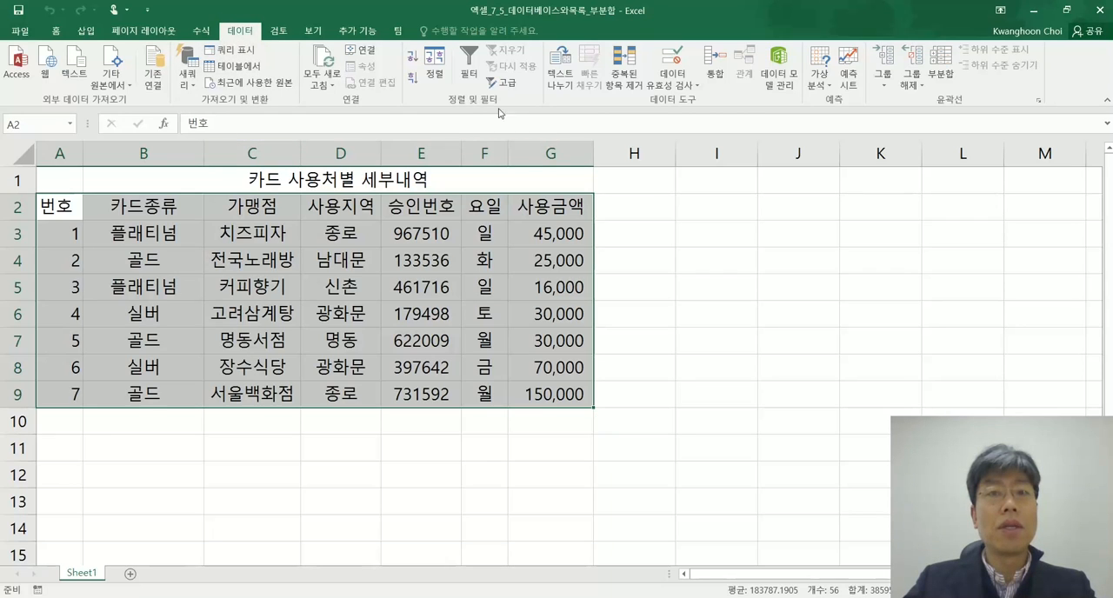
# Sort the table records by 카드종류 on cell values in ascending order (오름차순), keeping the heading row out
pyautogui.click(438, 73)
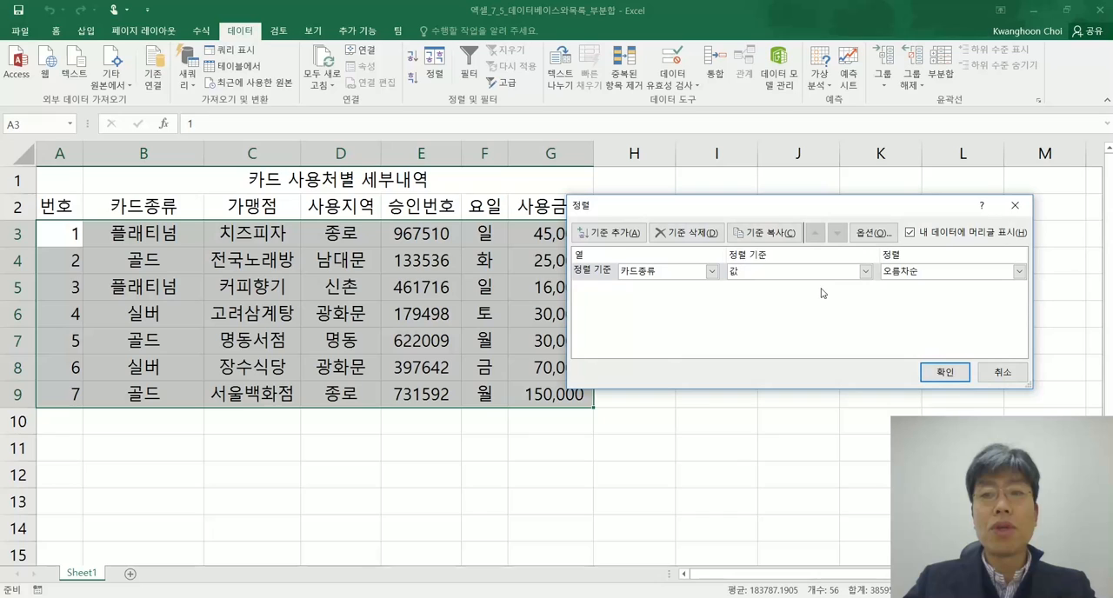
pyautogui.click(946, 374)
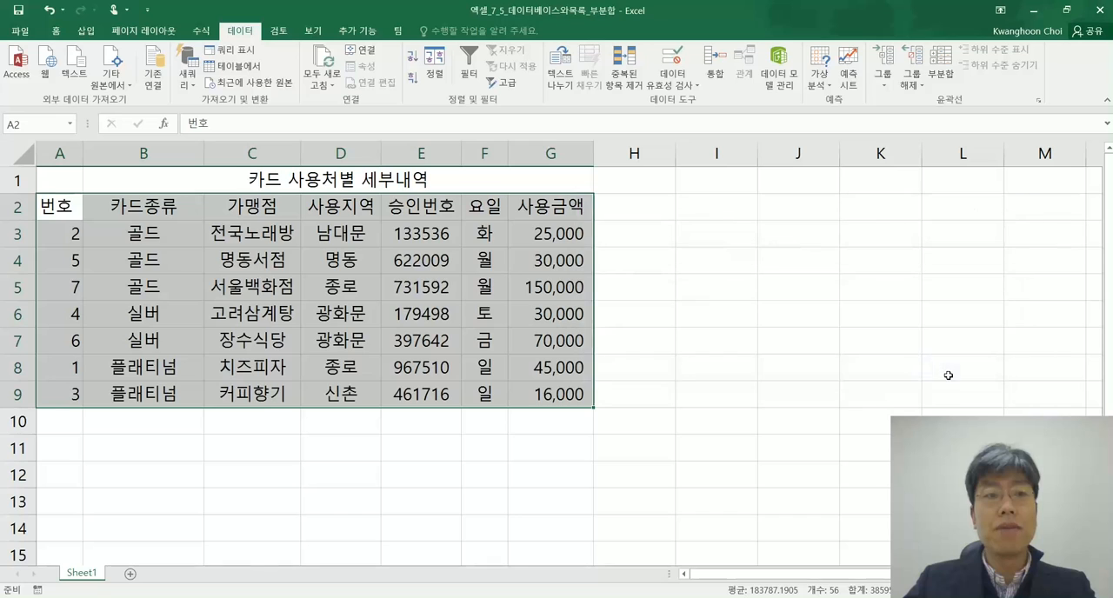
pyautogui.click(252, 287)
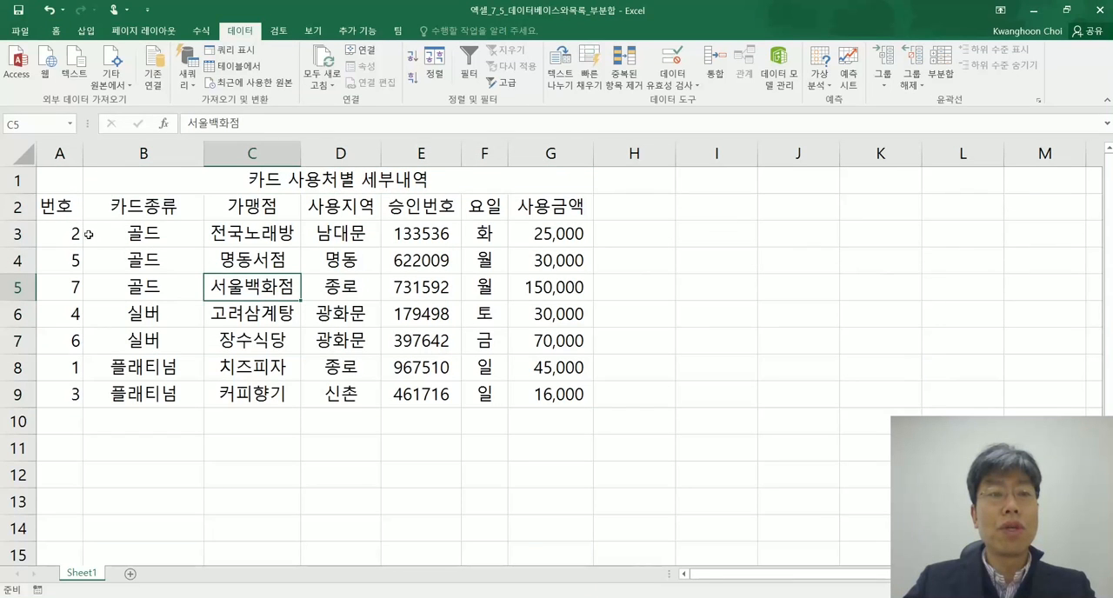
# Examine the sorted records group by group: the 골드, 실버 and 플래티넘 rows
pyautogui.moveTo(98, 233); pyautogui.dragTo(561, 288)
pyautogui.moveTo(68, 310); pyautogui.dragTo(573, 347)
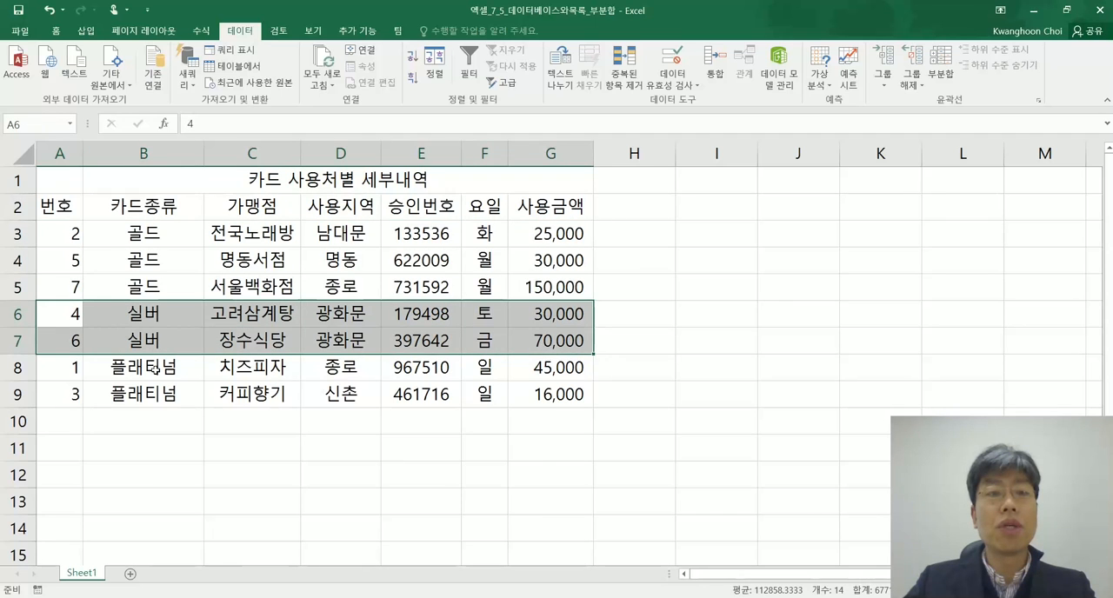
pyautogui.moveTo(76, 368); pyautogui.dragTo(559, 381)
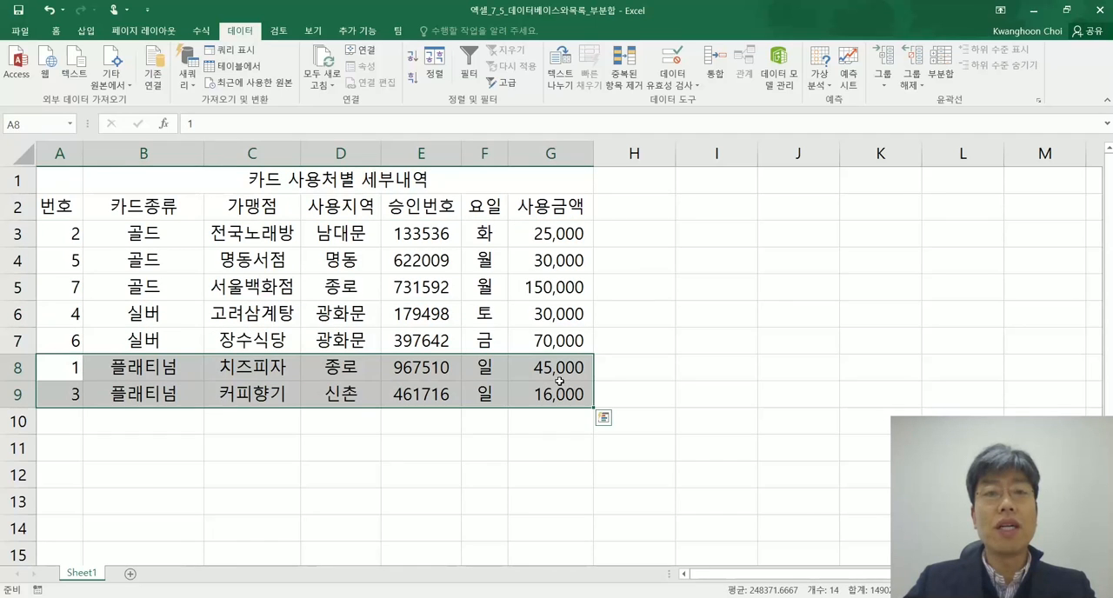
pyautogui.click(272, 285)
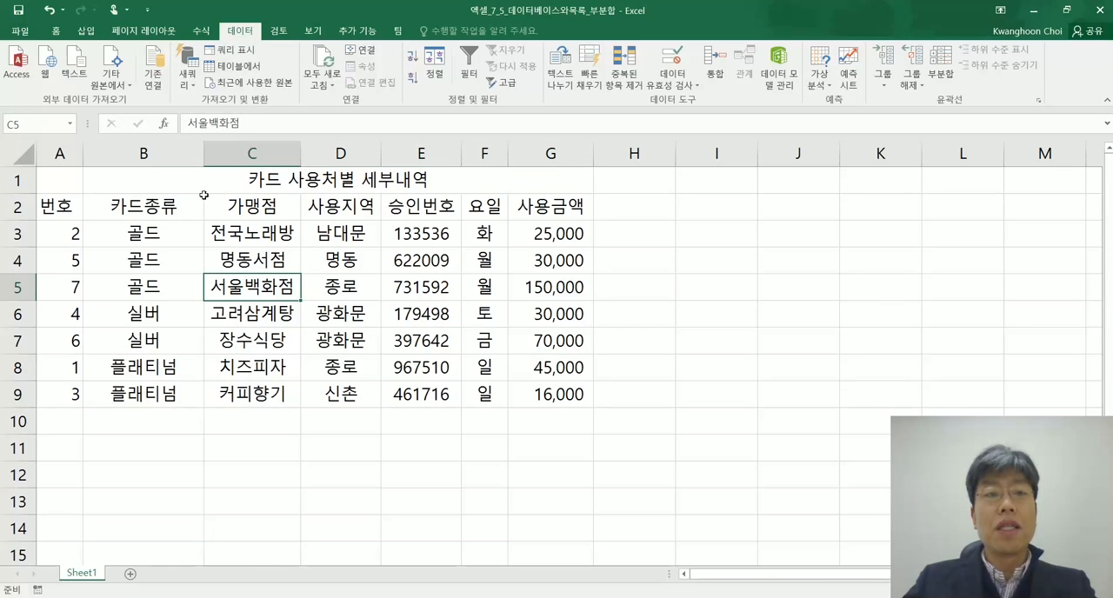
# Insert subtotals in the sorted table, grouped by 카드종류, with 합계 of 사용금액 and the summary below the data
pyautogui.click(306, 306)
pyautogui.click(349, 279)
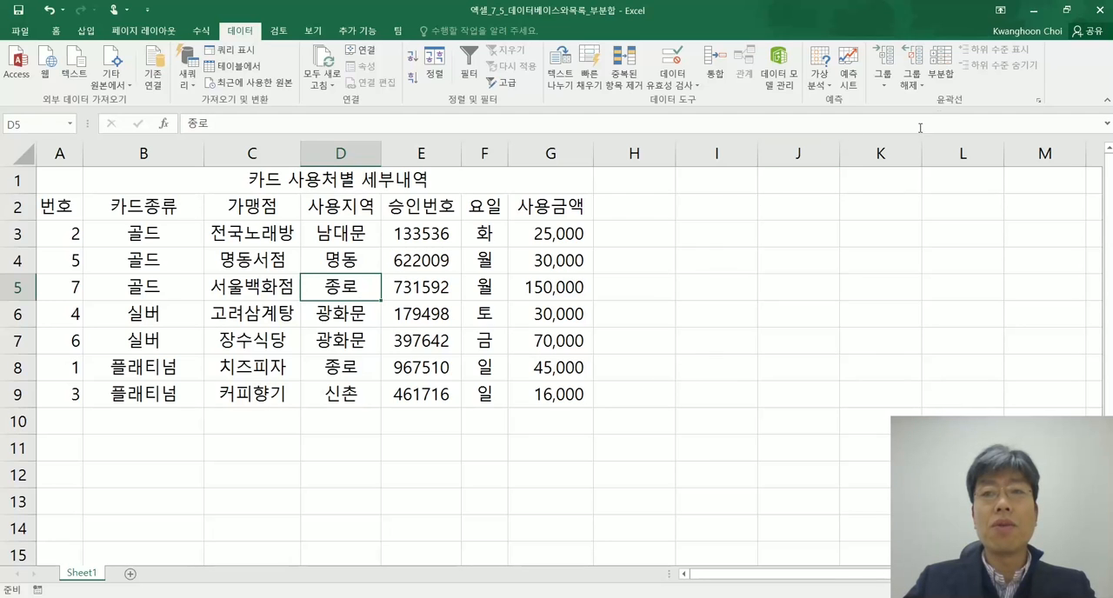
pyautogui.click(941, 65)
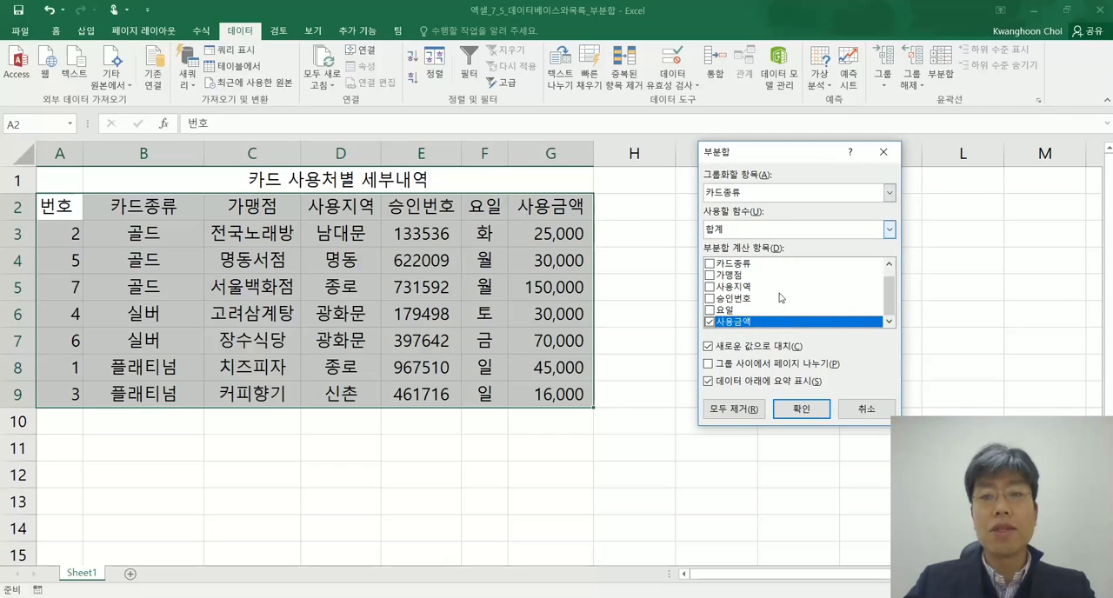
pyautogui.click(802, 409)
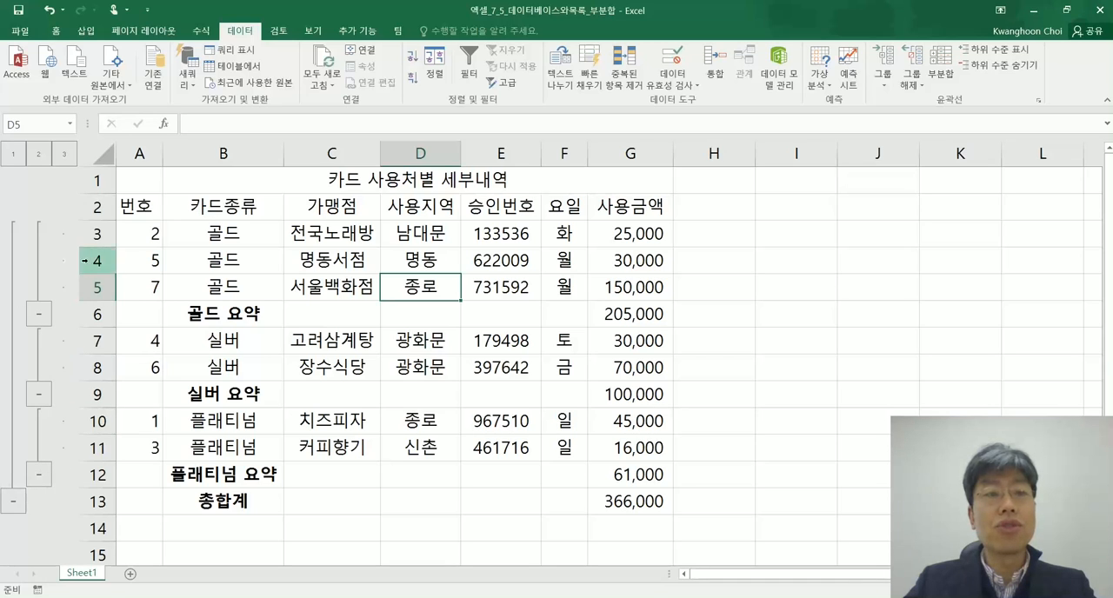
# Collapse and re-expand the detail rows of the 골드 group, and do the same for the 실버 group
pyautogui.click(39, 318)
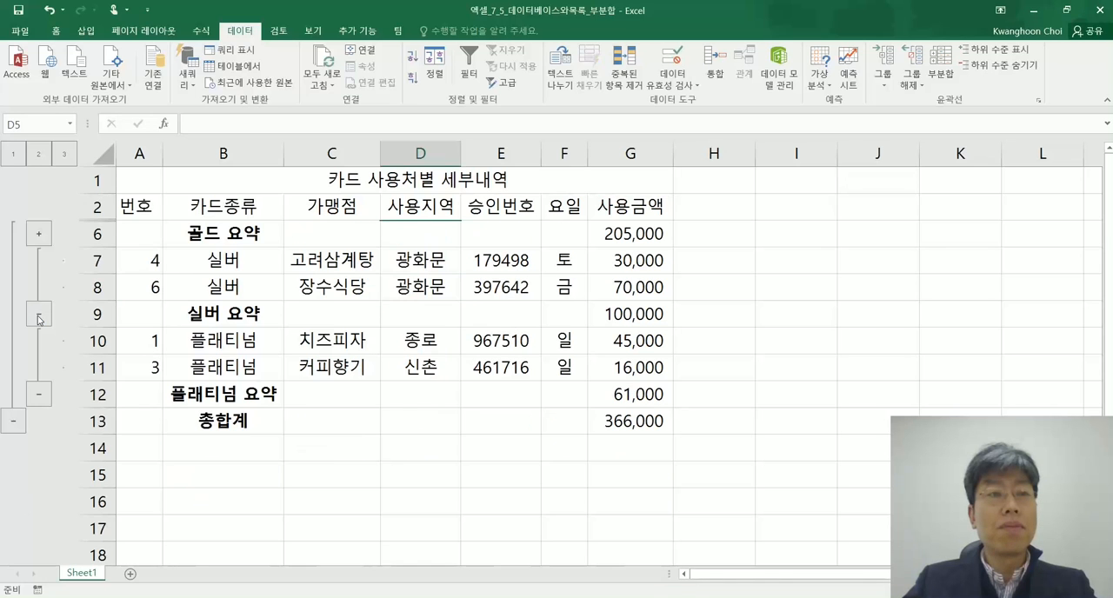
pyautogui.click(39, 235)
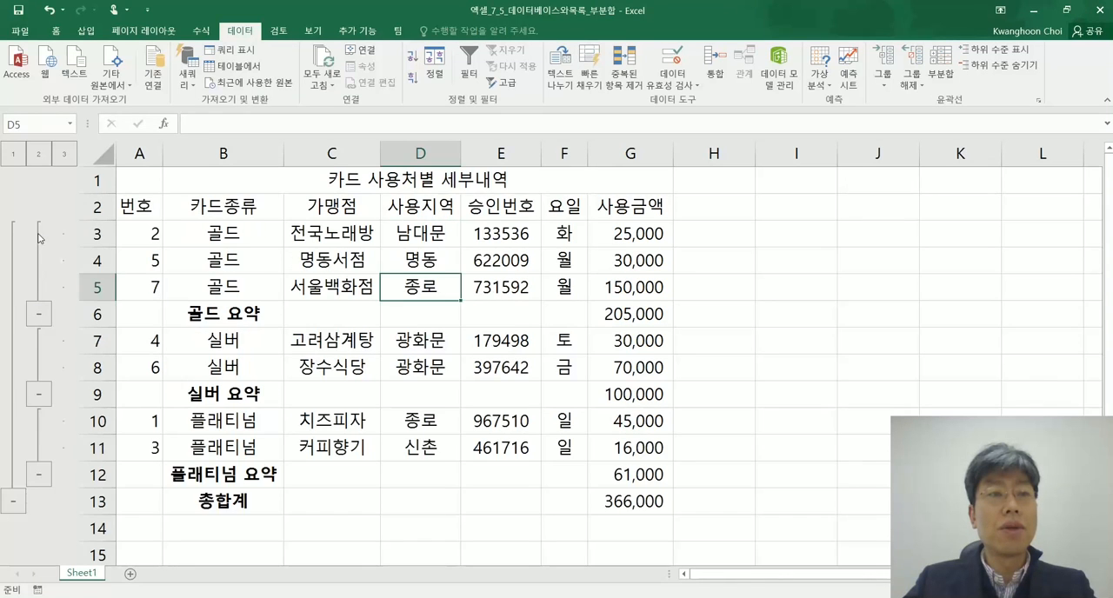
pyautogui.click(38, 393)
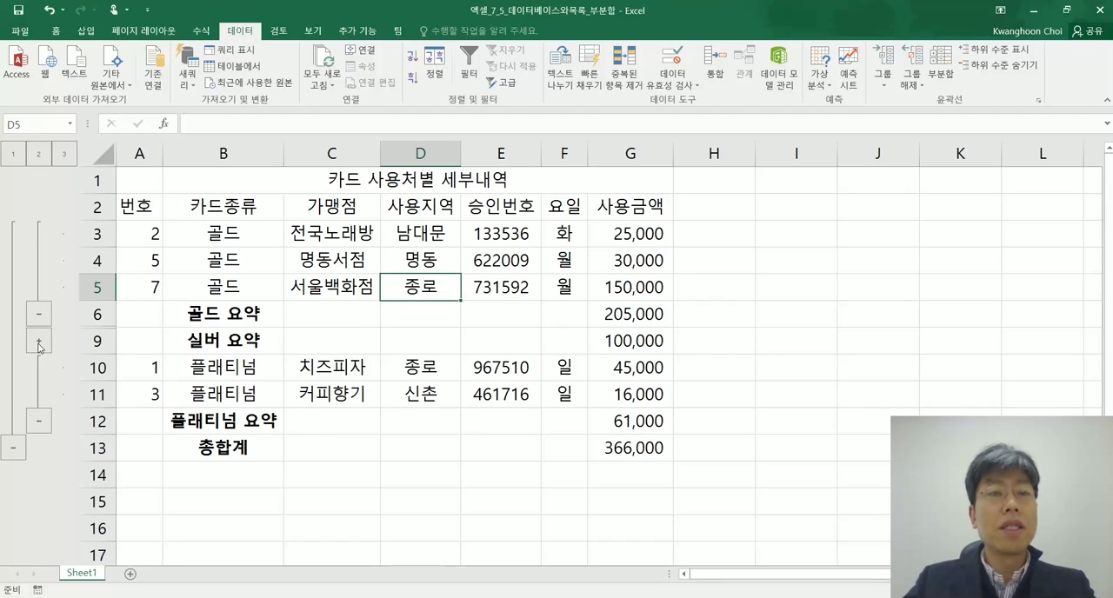
pyautogui.click(38, 341)
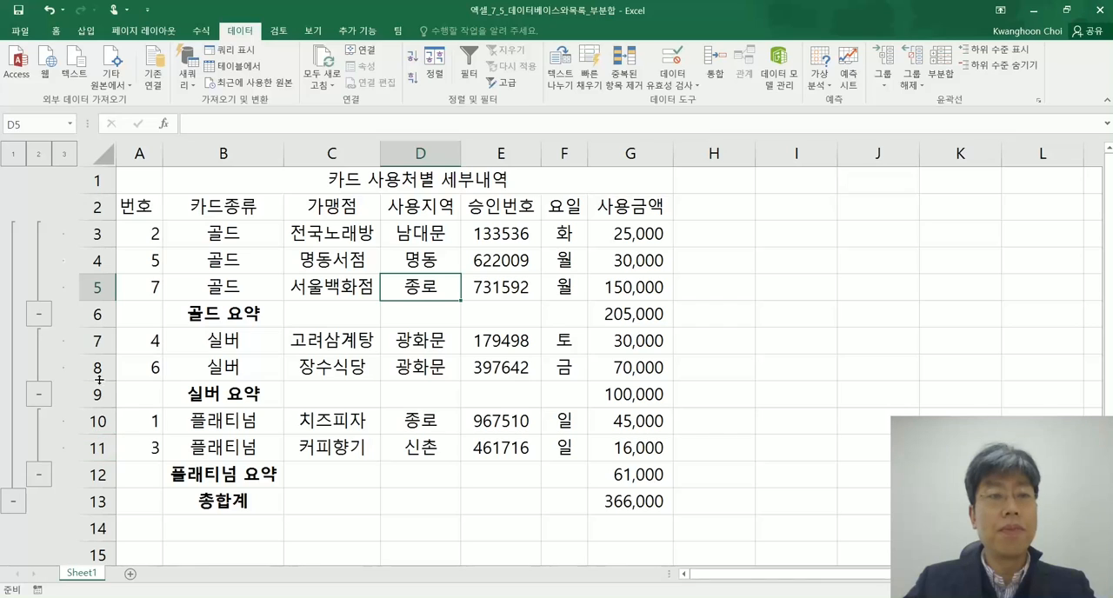
# Collapse the 골드, 플래티넘 and 실버 detail rows, and collapse the outline to the 총합계 row
pyautogui.click(38, 318)
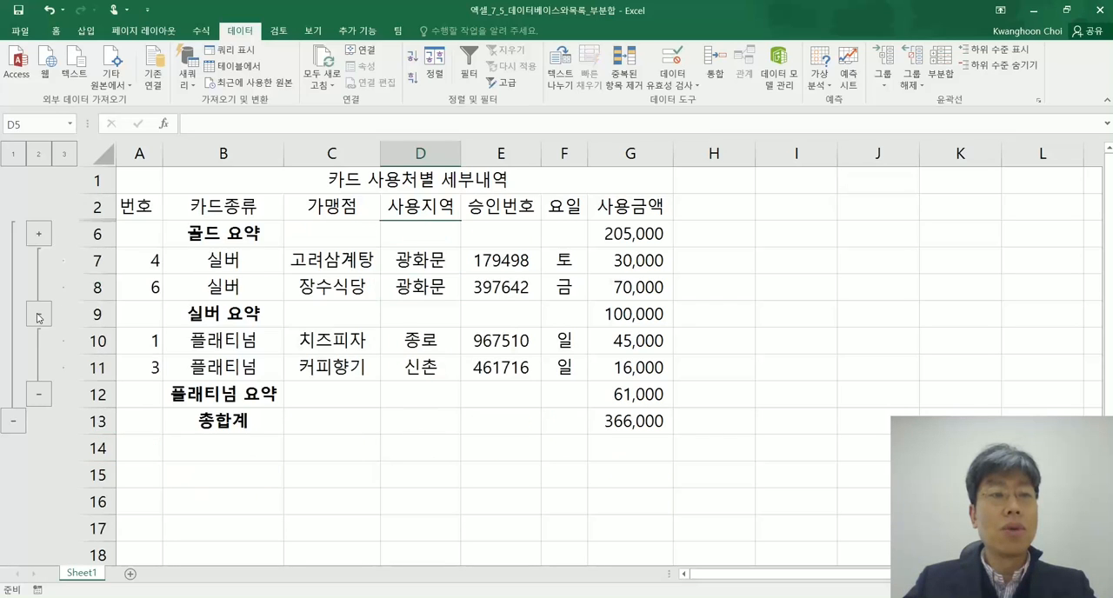
pyautogui.click(39, 396)
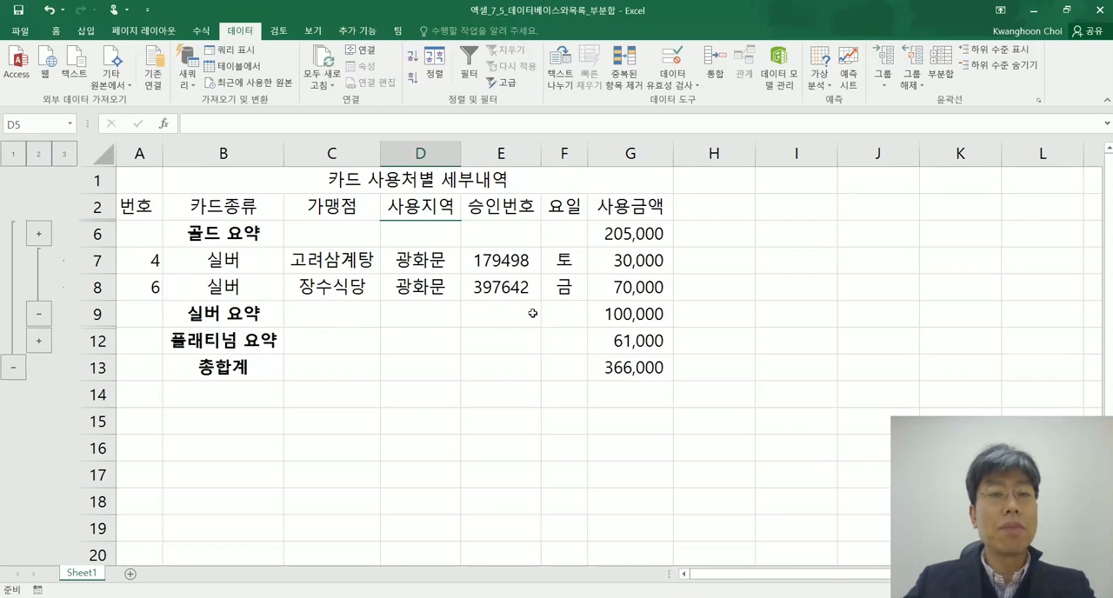
pyautogui.click(39, 315)
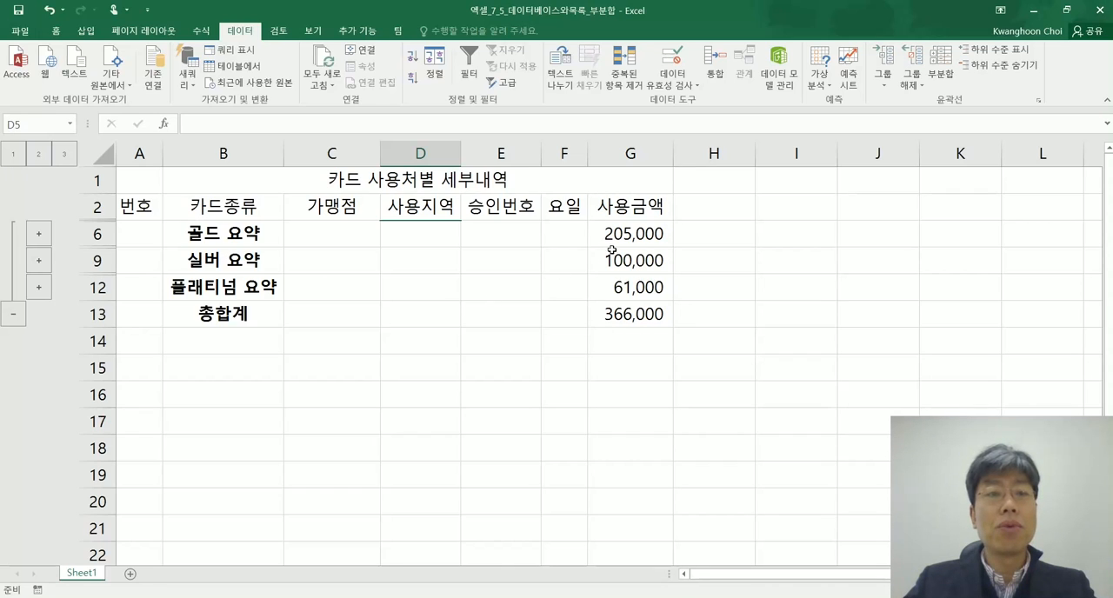
pyautogui.click(12, 317)
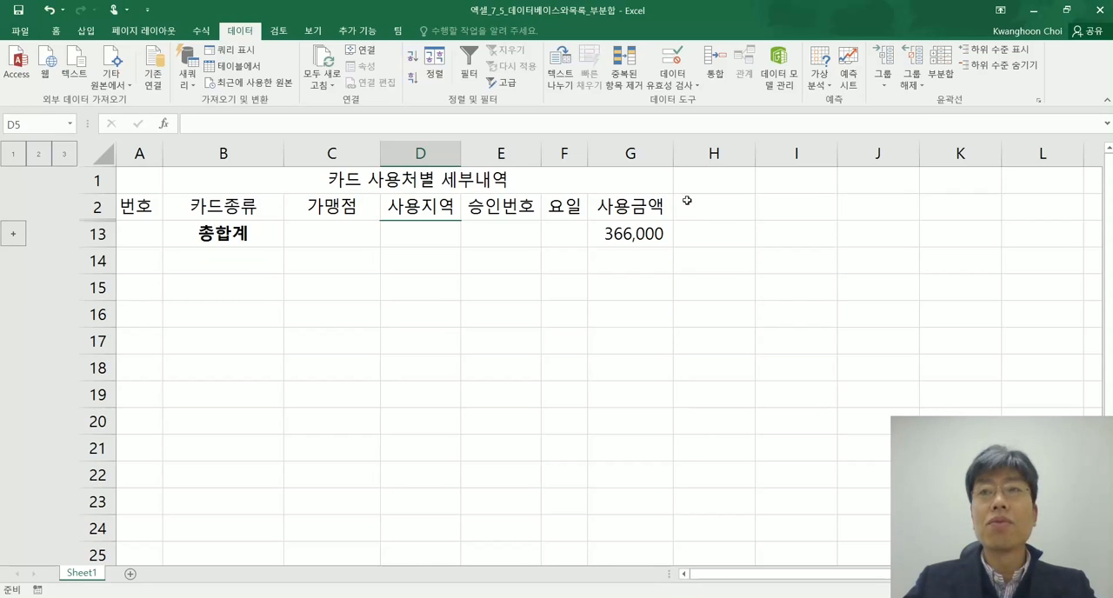
# Expand the 총합계 level and the detail rows of the 골드, 실버 and 플래티넘 groups
pyautogui.click(13, 235)
pyautogui.click(36, 235)
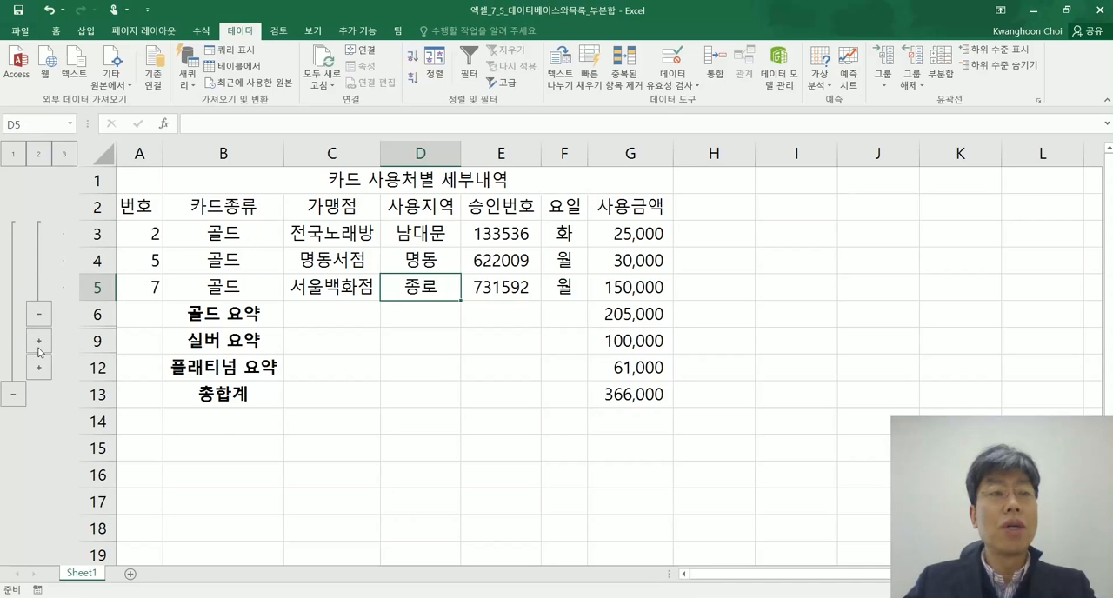
pyautogui.click(38, 343)
pyautogui.click(40, 422)
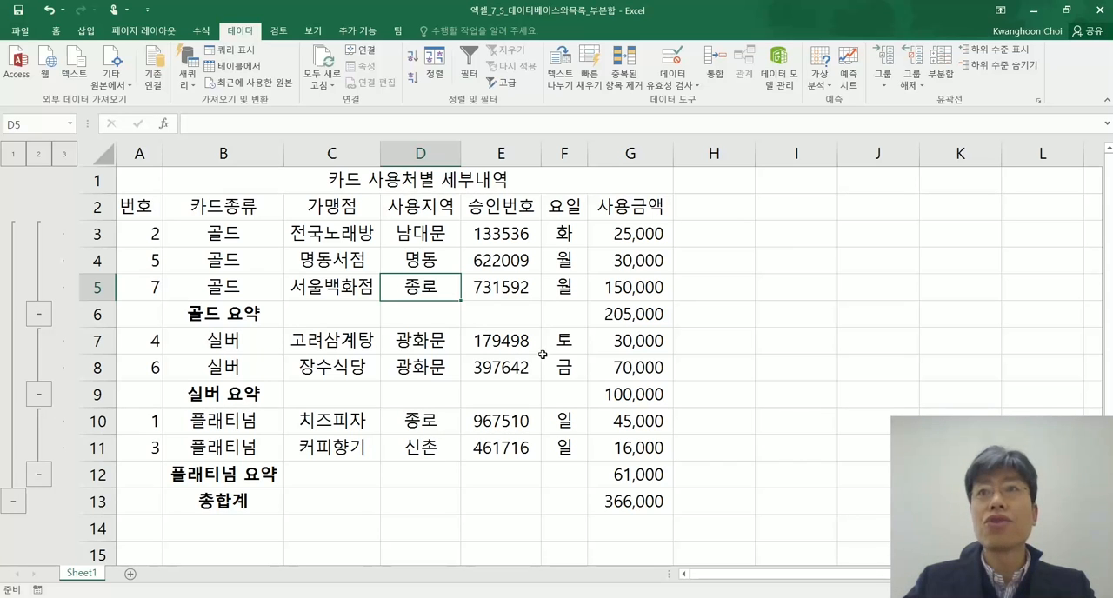
# Review the 부분합 notes in Notepad with its window moved clear of the 사용금액 column, and return to the Excel workbook
pyautogui.hotkey('alt', 'Tab')
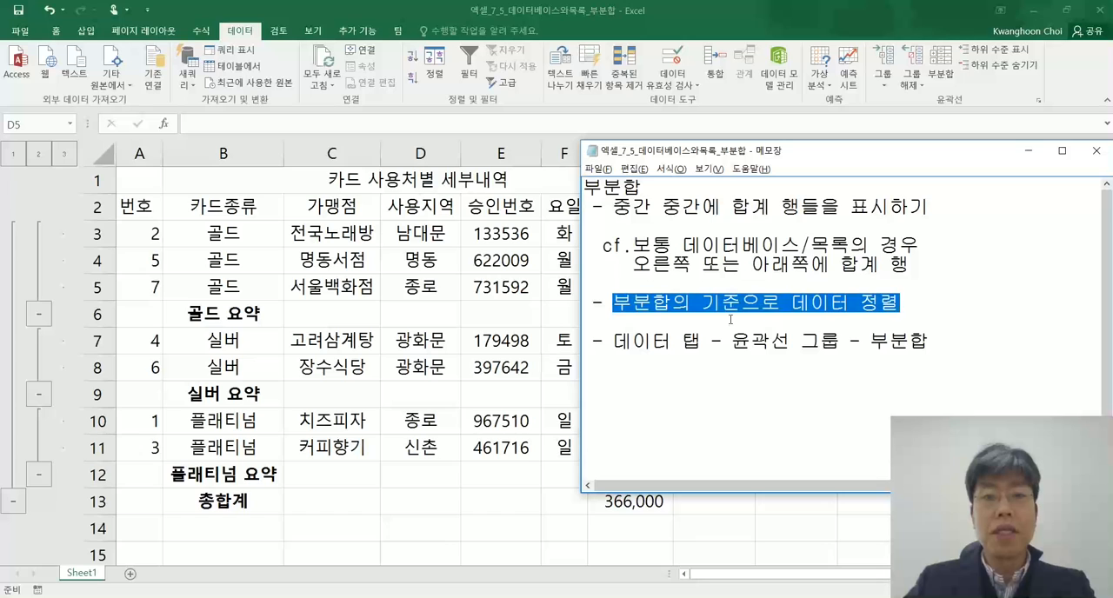
pyautogui.moveTo(579, 139); pyautogui.dragTo(704, 146)
pyautogui.click(782, 287)
pyautogui.click(775, 385)
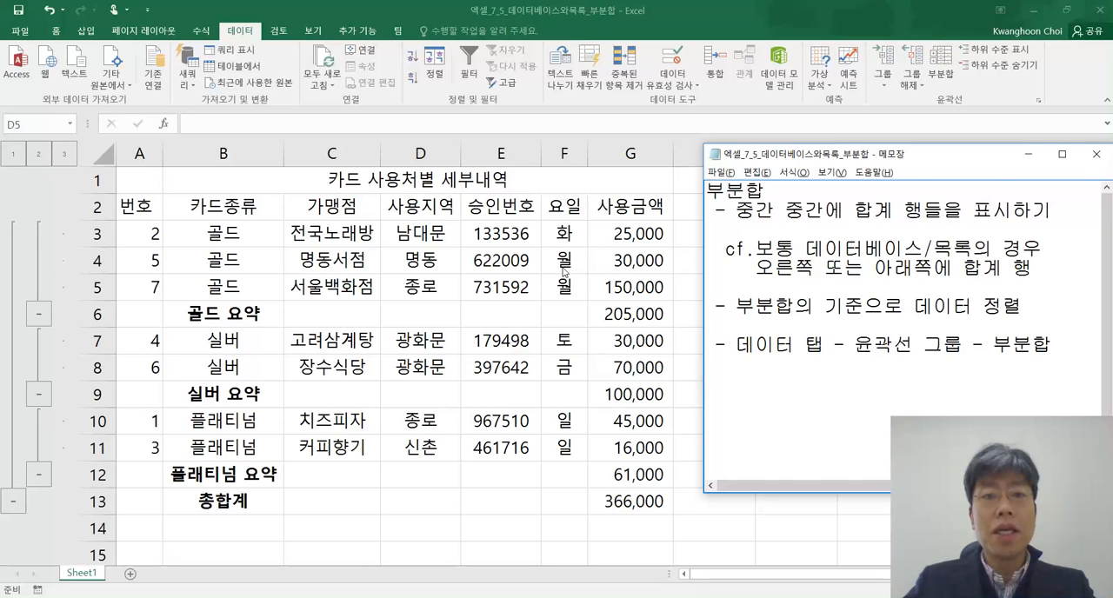
pyautogui.hotkey('alt', 'Tab')
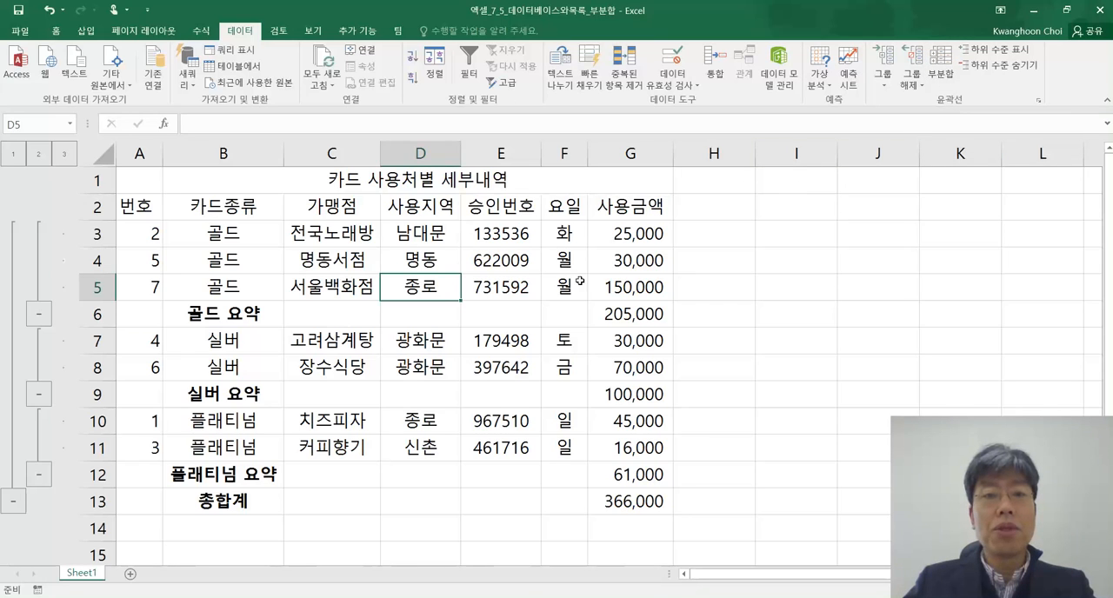
# Remove all subtotals from the card usage table, leaving 사용금액 checked as the subtotal item
pyautogui.click(419, 255)
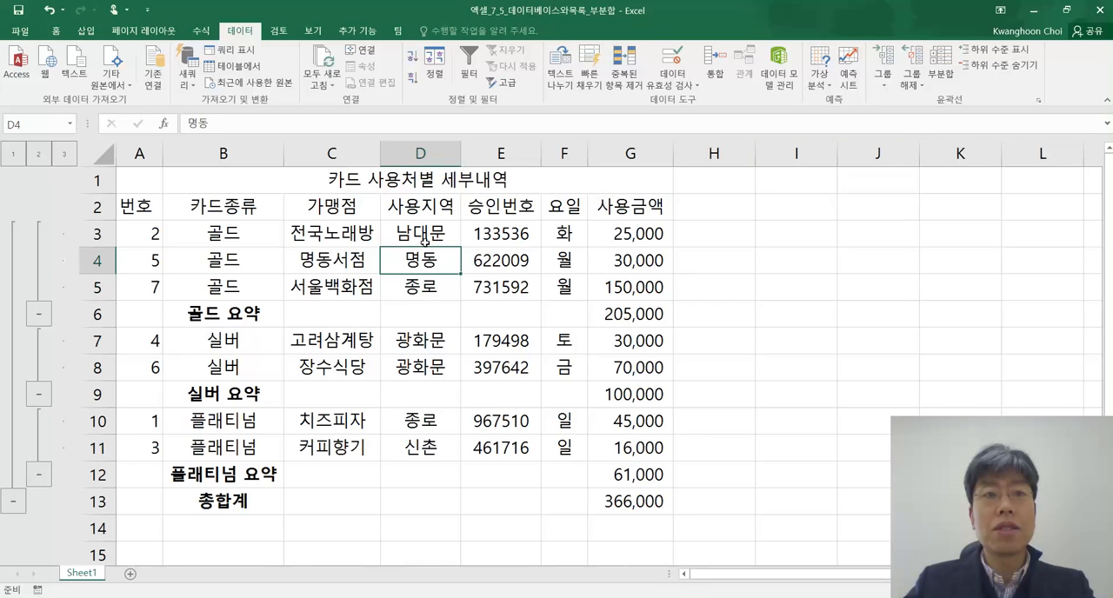
pyautogui.click(940, 70)
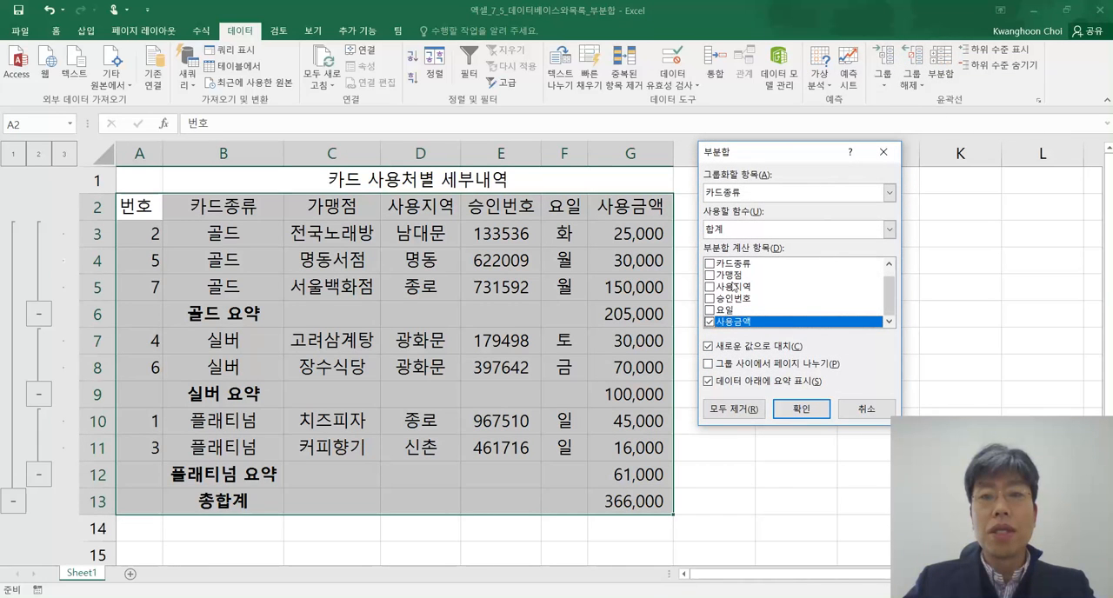
pyautogui.click(710, 323)
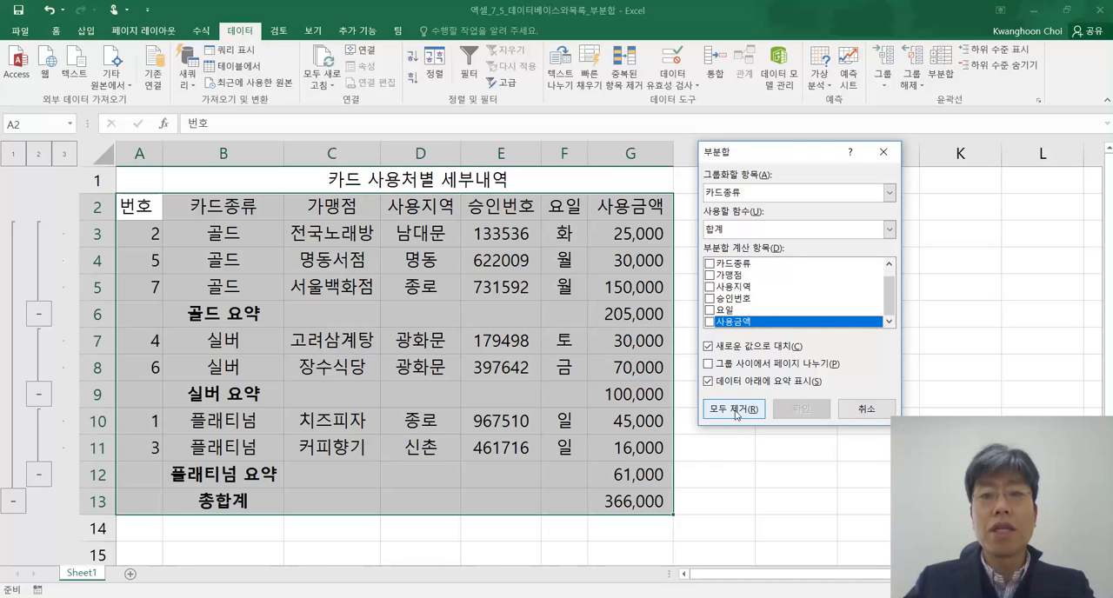
pyautogui.click(709, 323)
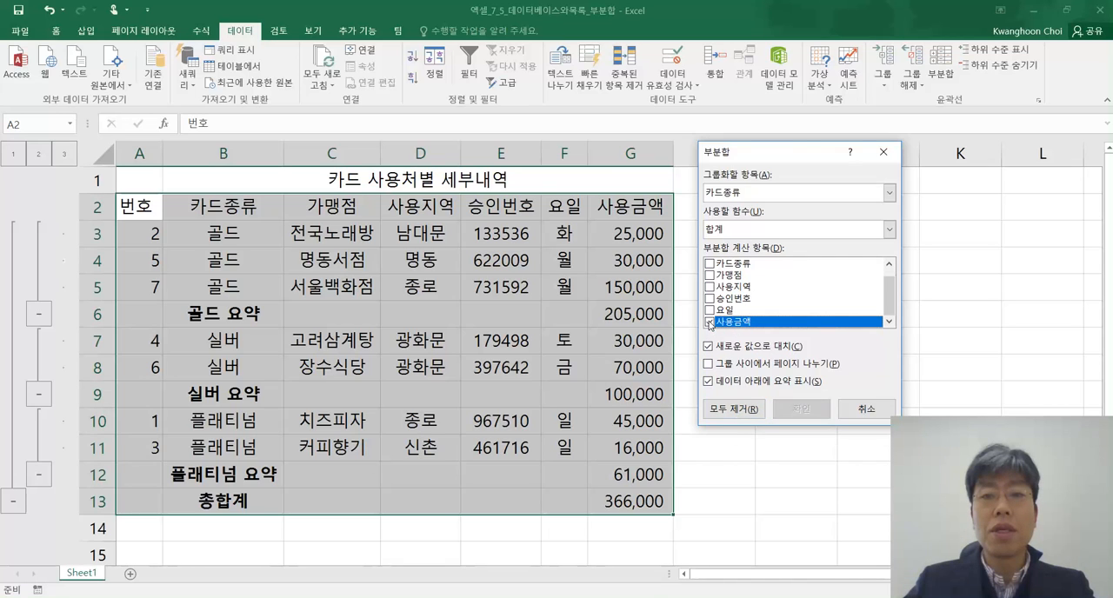
pyautogui.click(732, 408)
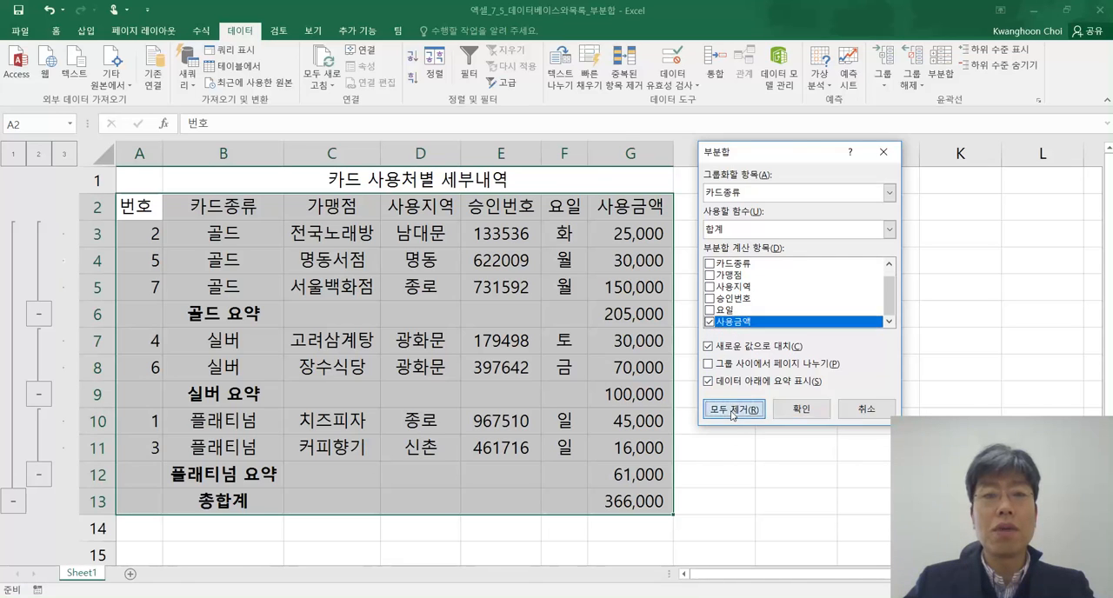